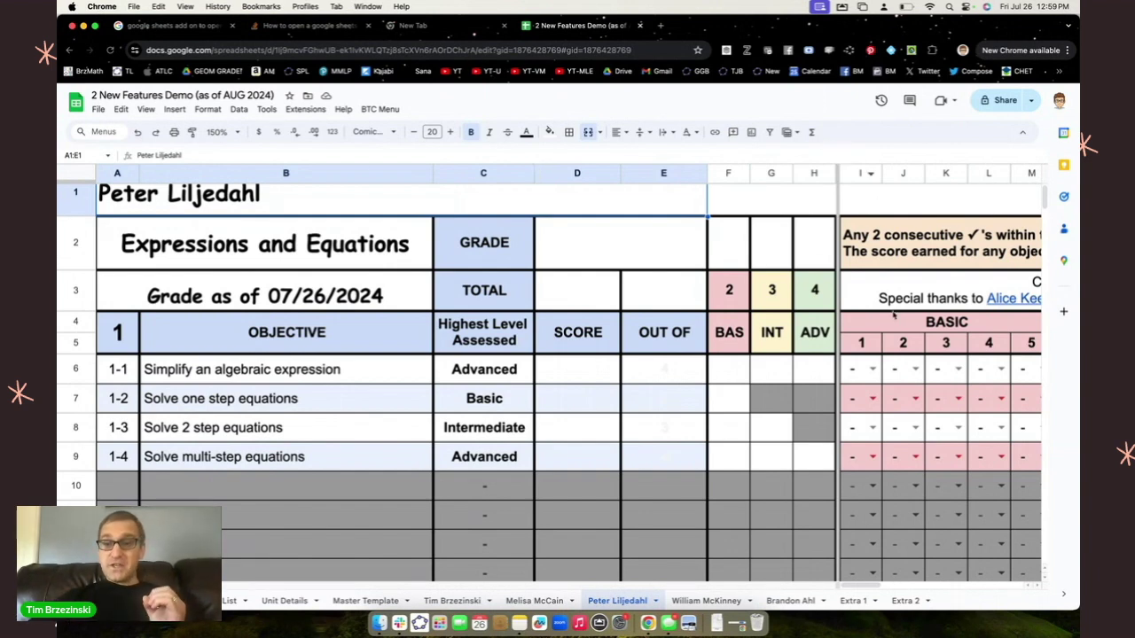
Step: Enter H, ✗, ✔ and ✔ as the Basic scores 1 to 4 for objective 1-1
left_click(871, 370)
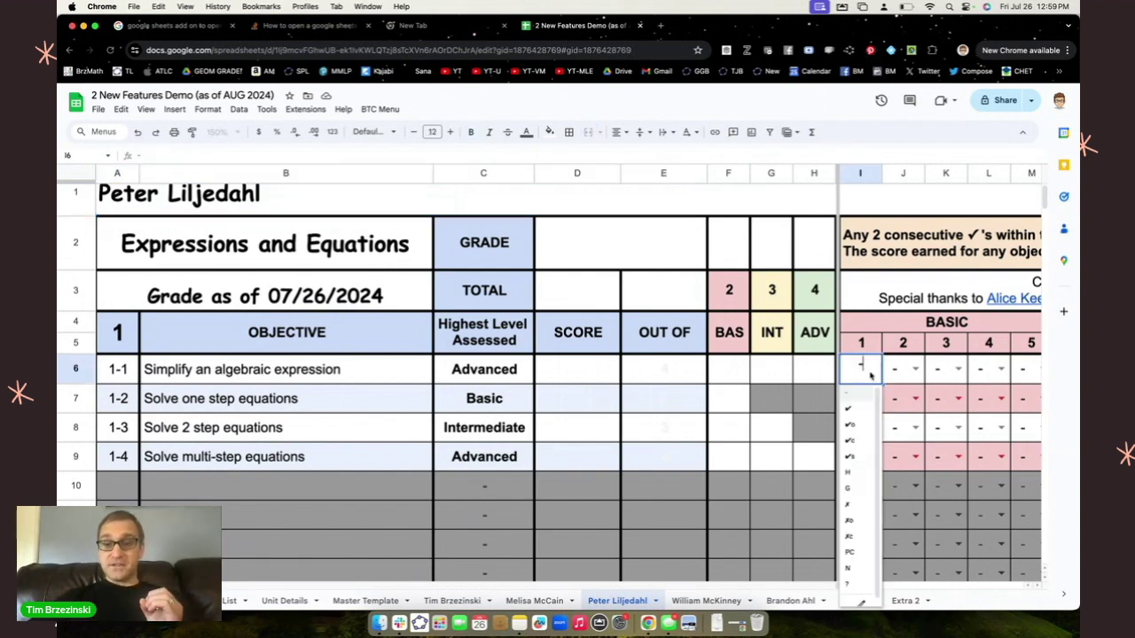
left_click(854, 479)
left_click(916, 369)
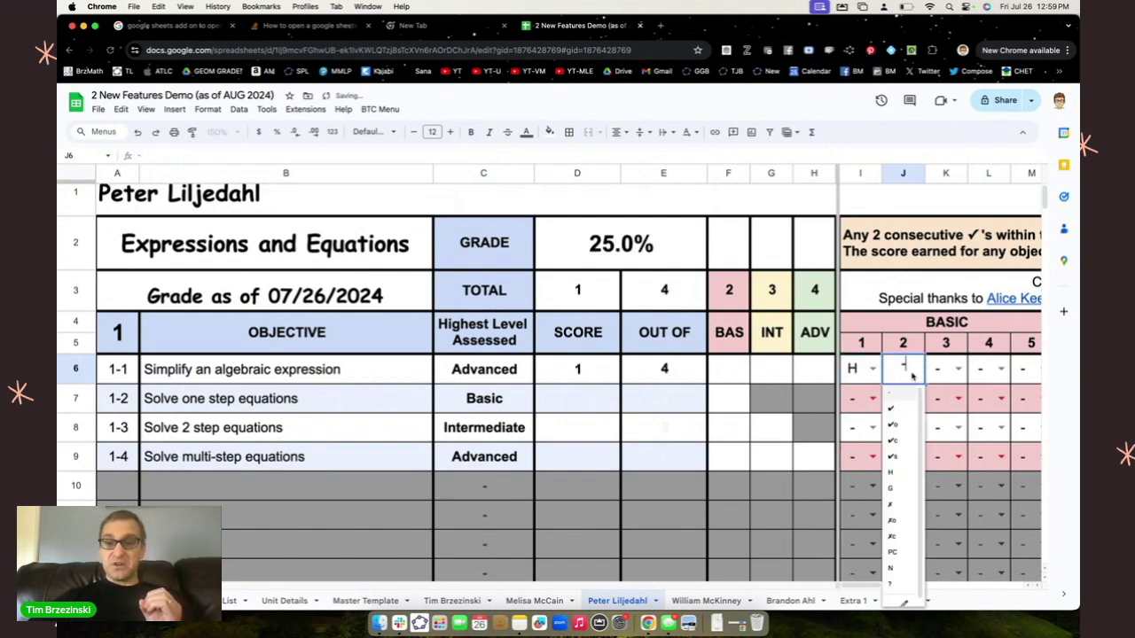
left_click(896, 507)
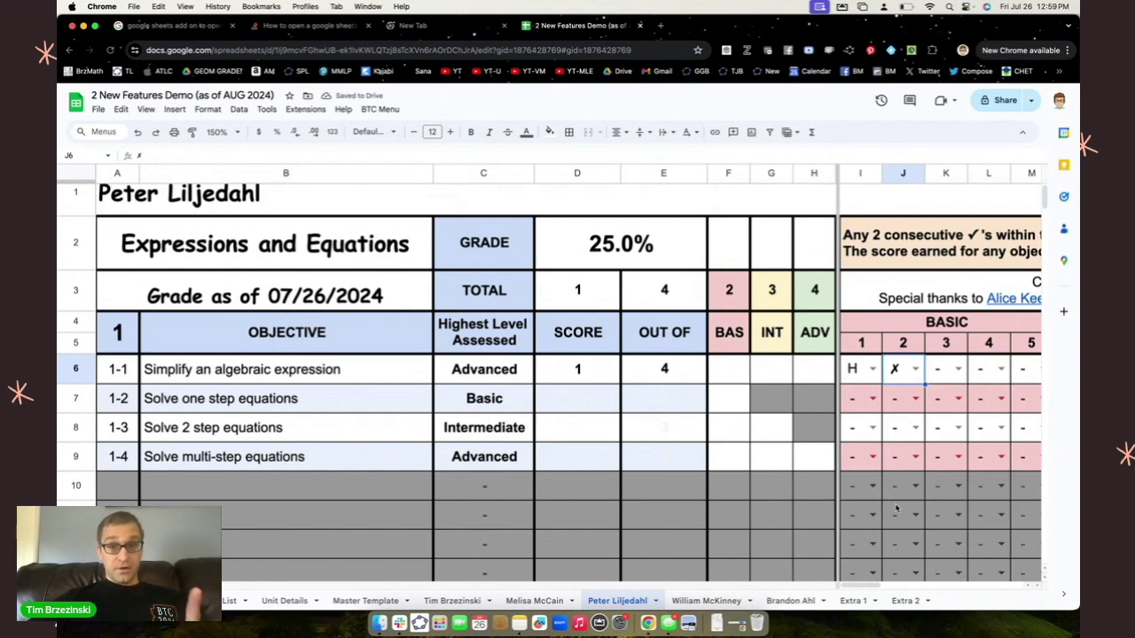
left_click(958, 369)
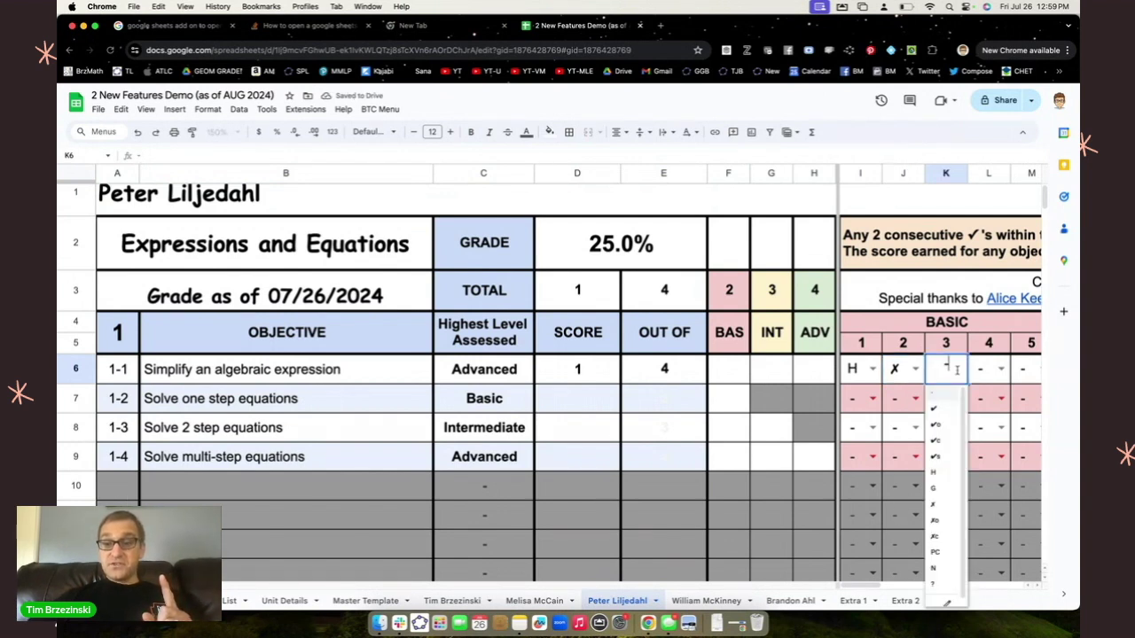
left_click(943, 413)
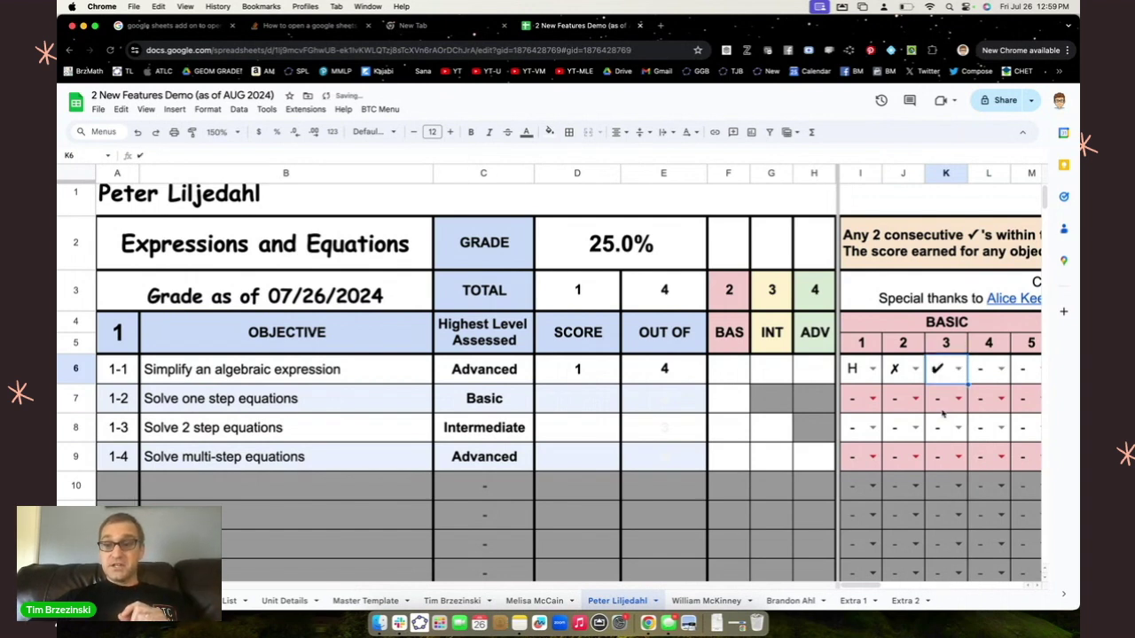
left_click(1002, 371)
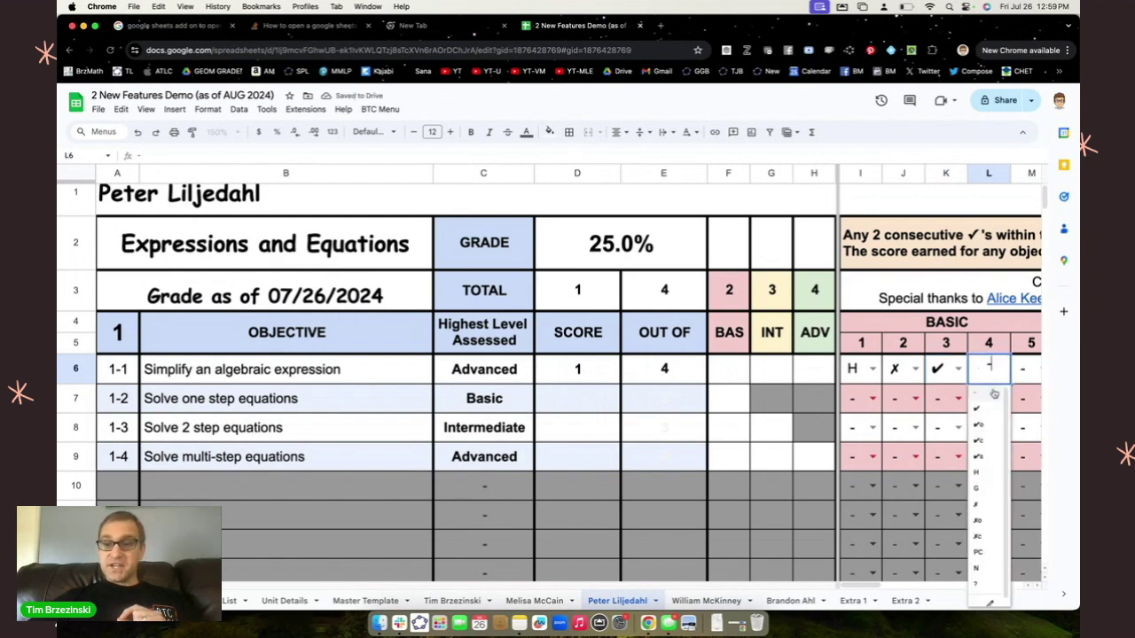
left_click(988, 411)
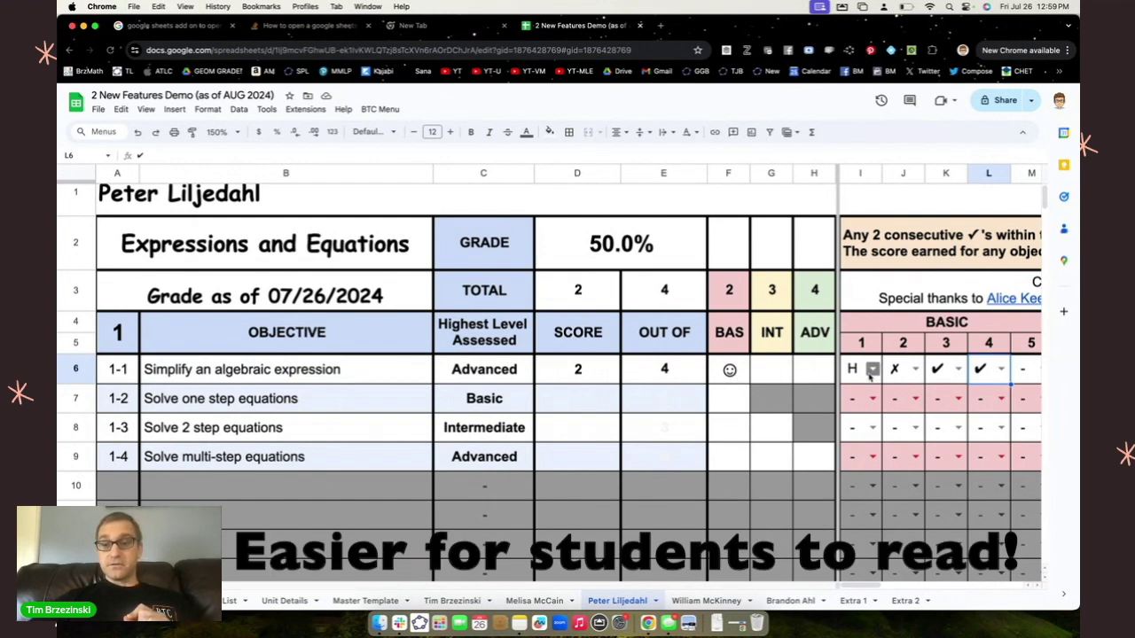
Step: Enter ✔o and ✔c as the Intermediate scores 1 and 2 for objective 1-1
scroll(825, 378, "down", 2)
scroll(843, 378, "right", 5)
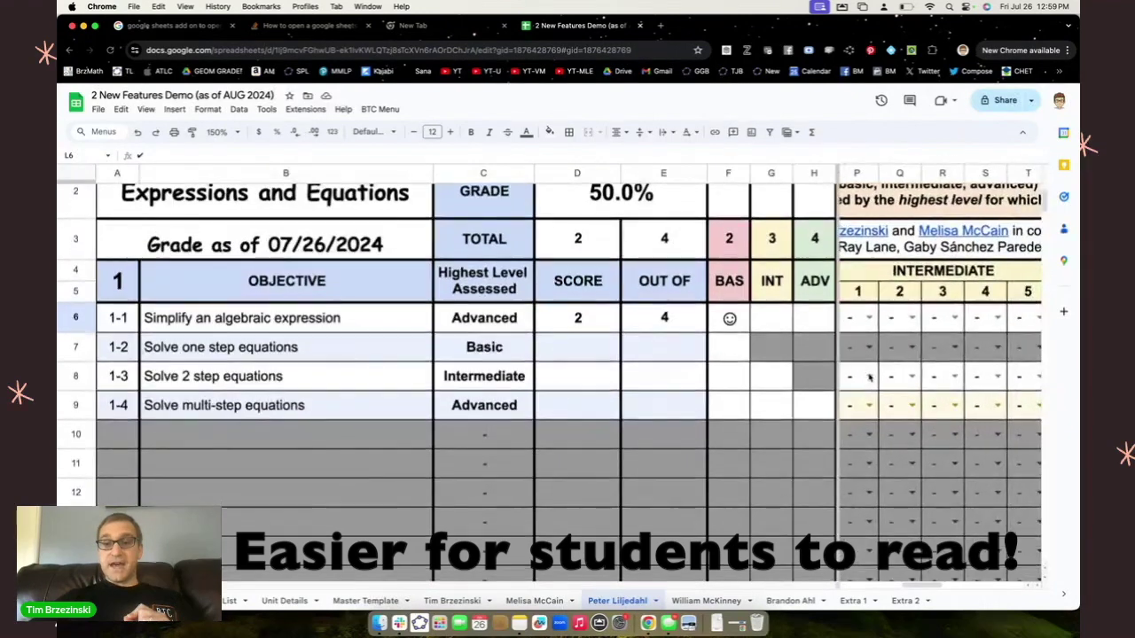
left_click(865, 317)
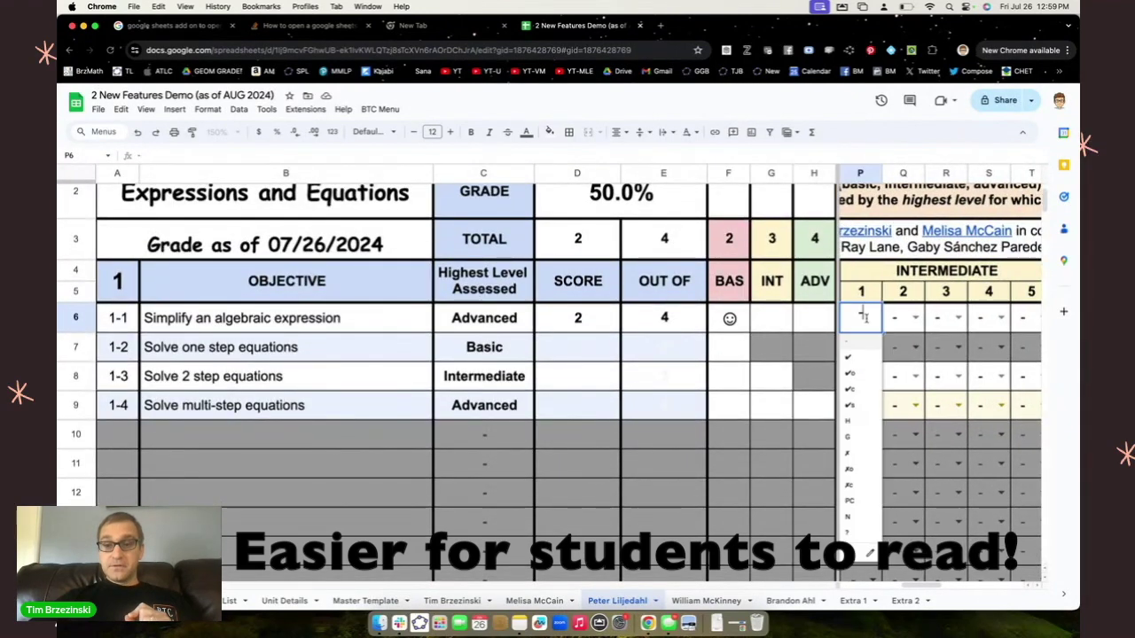
left_click(851, 373)
left_click(913, 320)
left_click(901, 385)
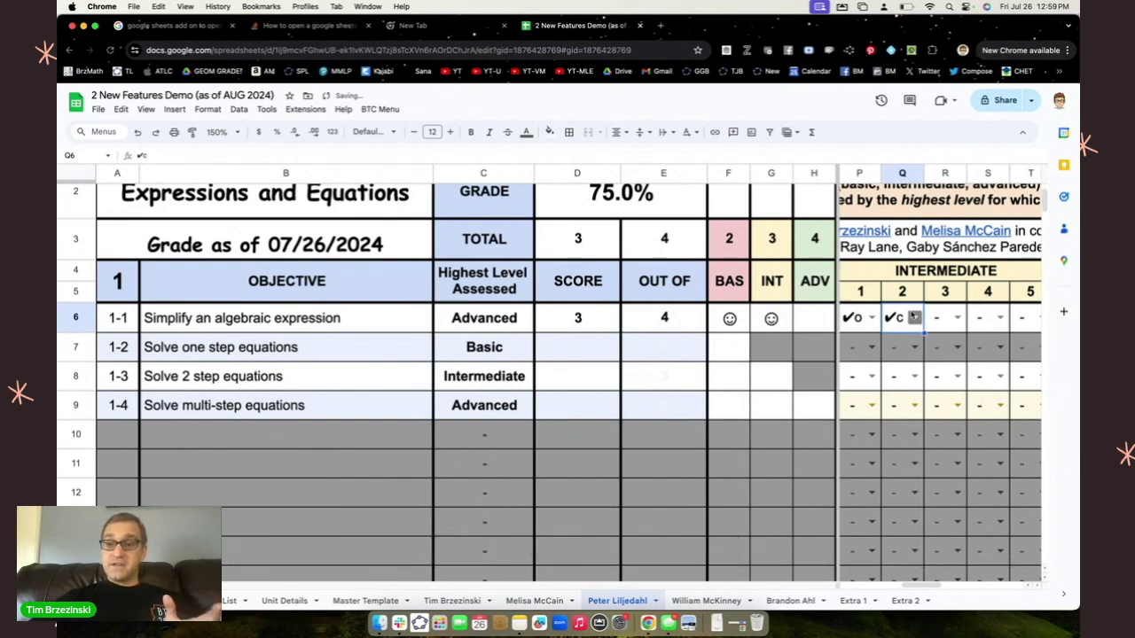
Step: Enter ✔ and ✔c as the Advanced scores 1 and 2 for objective 1-1
scroll(896, 310, "right", 5)
scroll(896, 310, "down", 1)
left_click(860, 304)
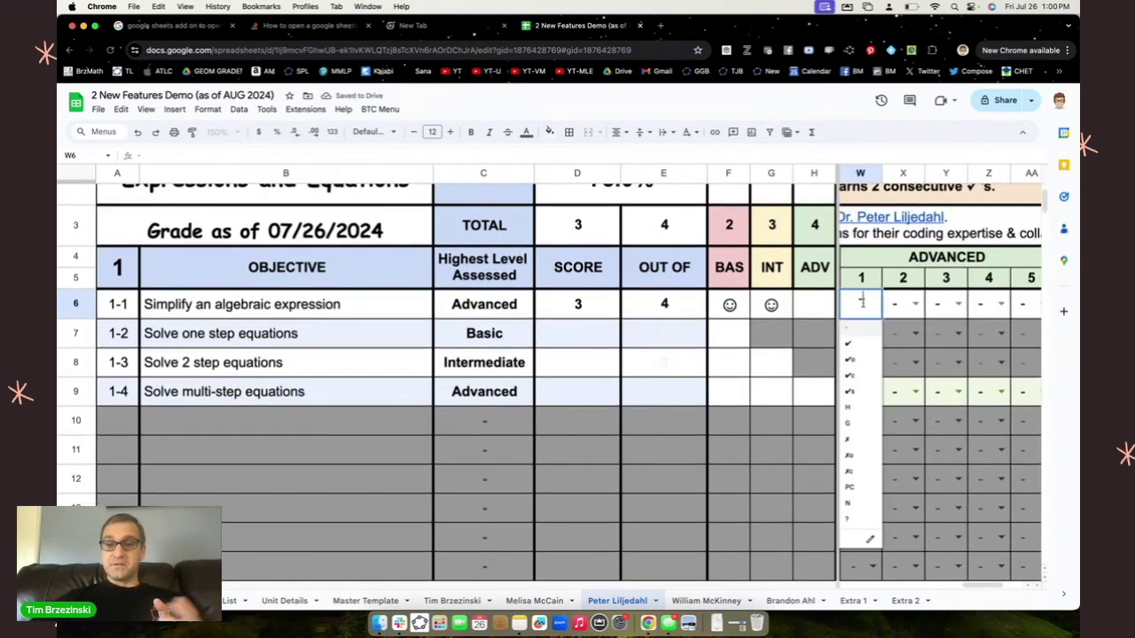
left_click(851, 344)
left_click(915, 305)
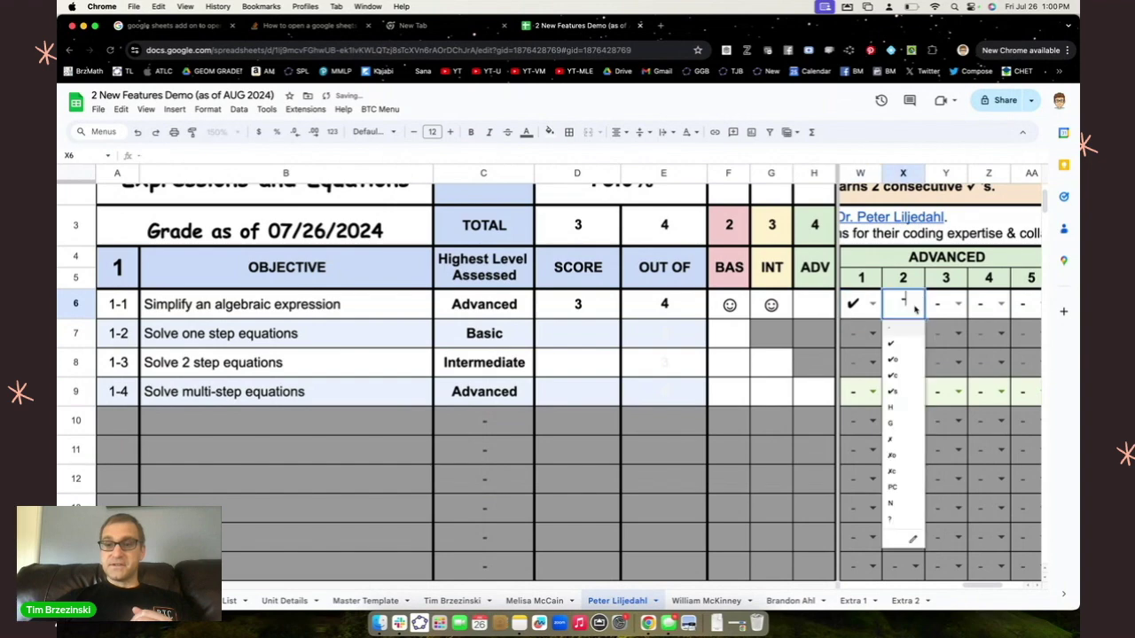
left_click(892, 375)
Step: Enter ✗ and ✗ as the Basic scores 1 and 2 for objective 1-4
scroll(896, 399, "left", 10)
scroll(895, 399, "down", 1)
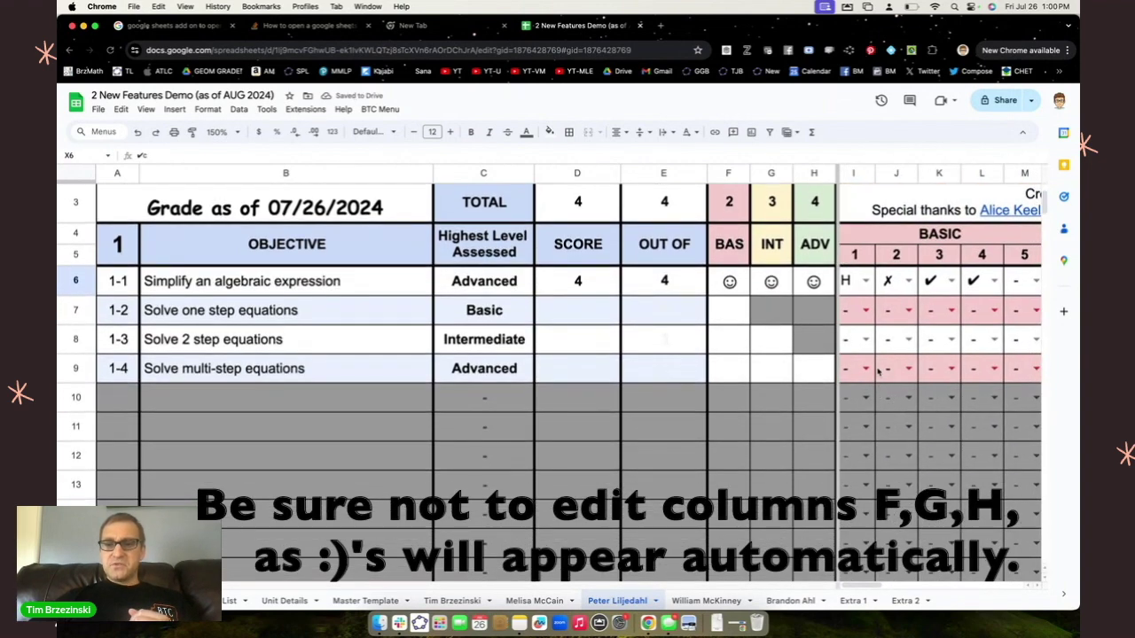
left_click(873, 372)
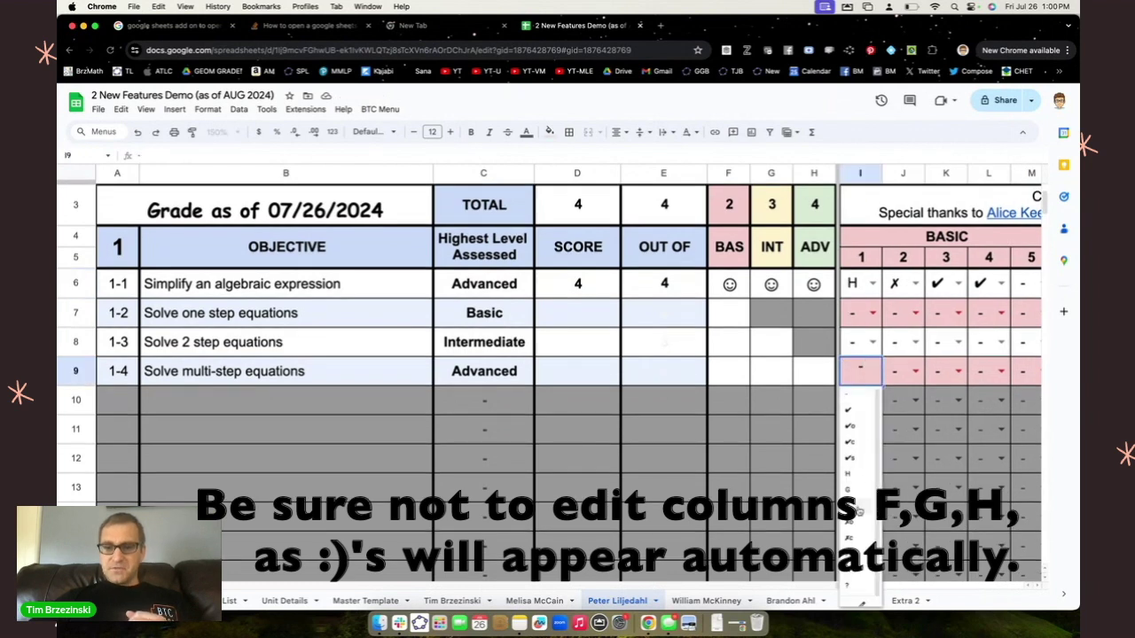
left_click(862, 509)
left_click(916, 372)
left_click(895, 508)
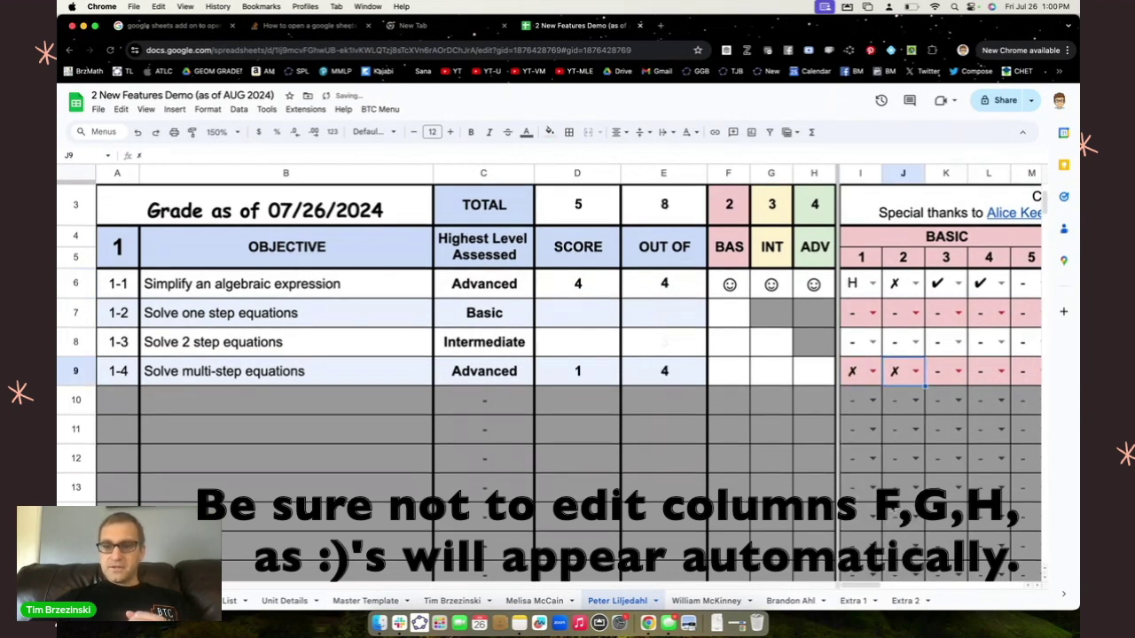
Step: Enter H and G as the Intermediate scores 1 and 2 for objective 1-4
scroll(916, 377, "right", 7)
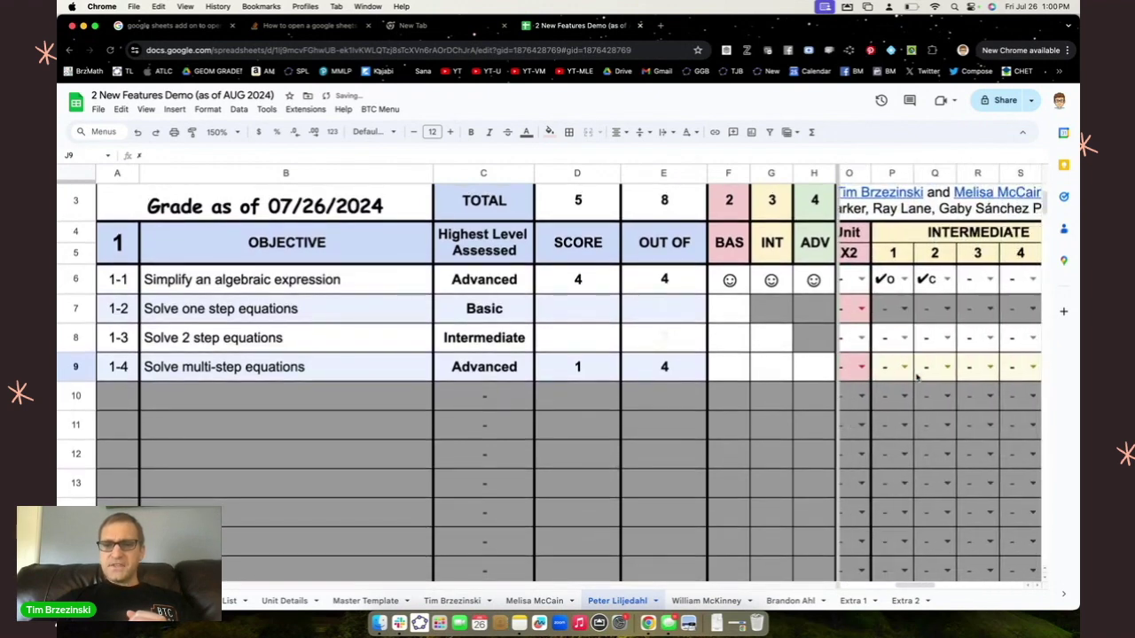
left_click(864, 374)
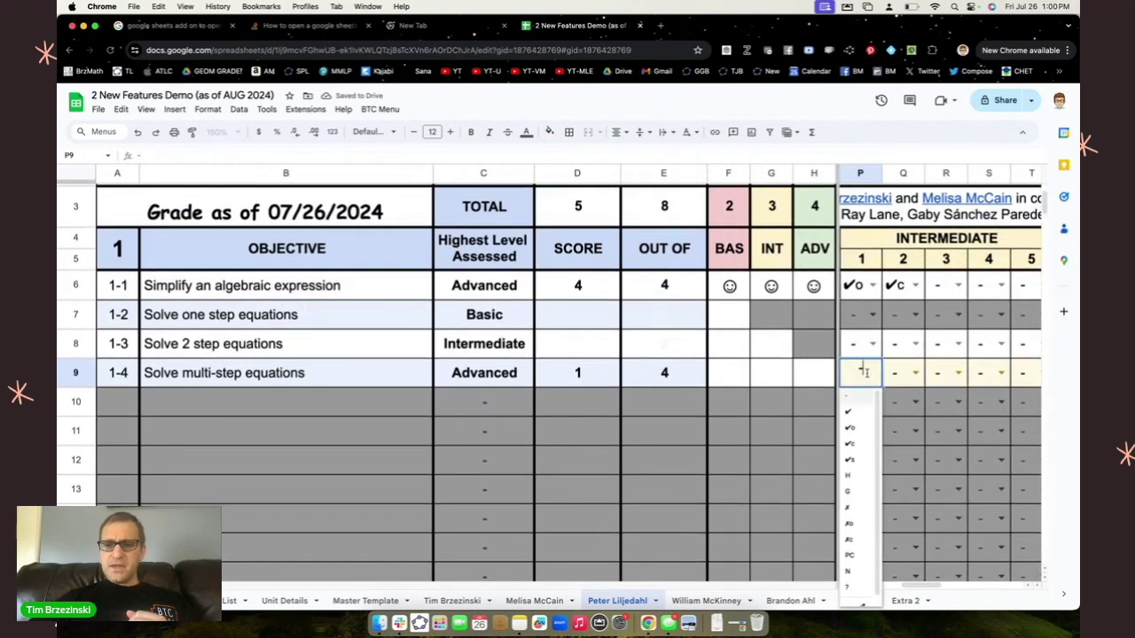
left_click(853, 481)
left_click(913, 373)
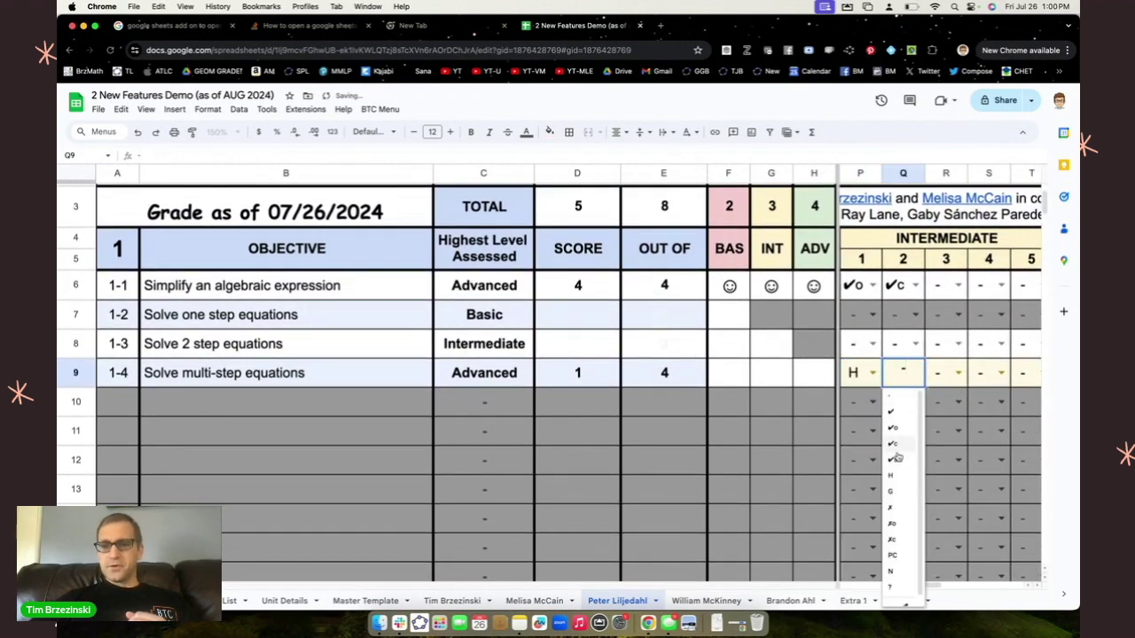
left_click(897, 496)
Step: Enter ✔s and ✔o as the Advanced scores 1 and 2 for objective 1-4
scroll(883, 375, "right", 5)
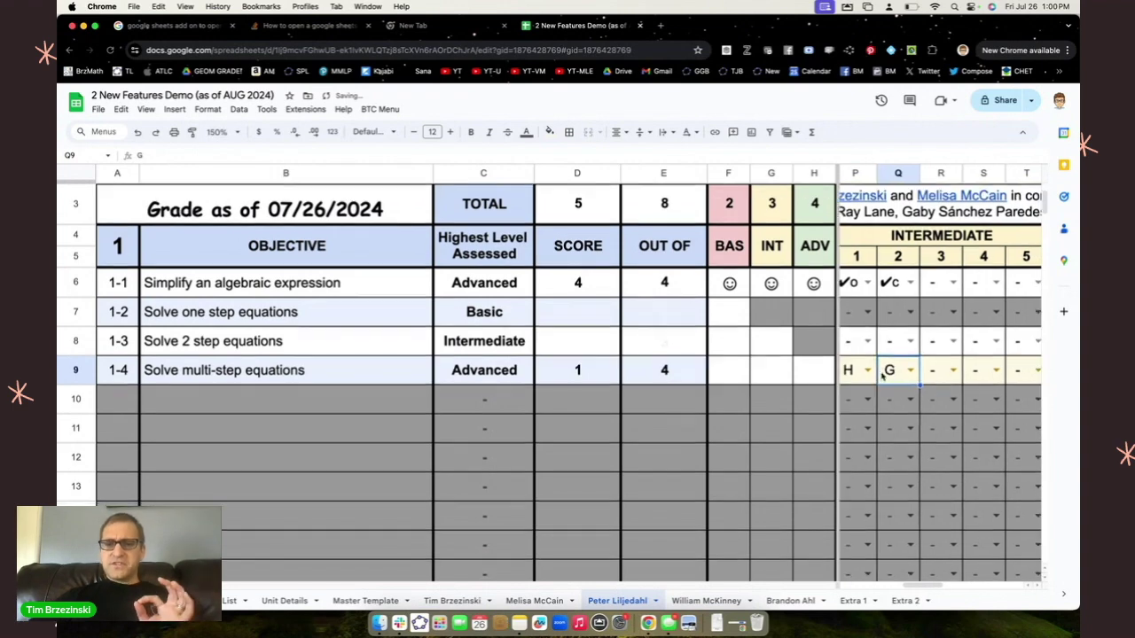
scroll(882, 375, "down", 1)
scroll(882, 375, "right", 3)
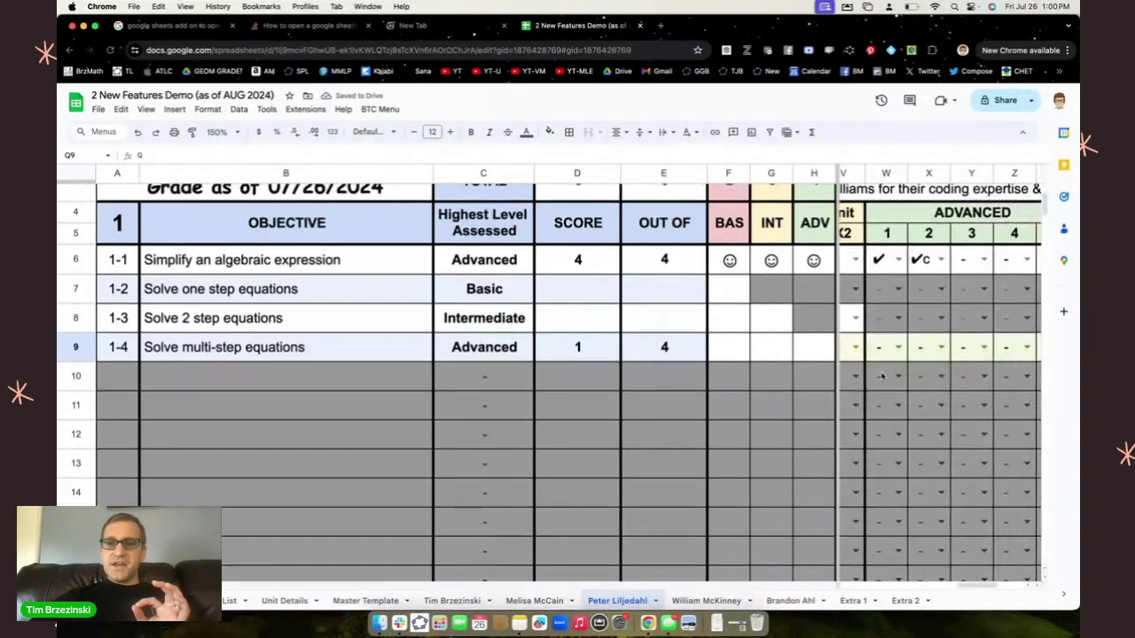
left_click(861, 353)
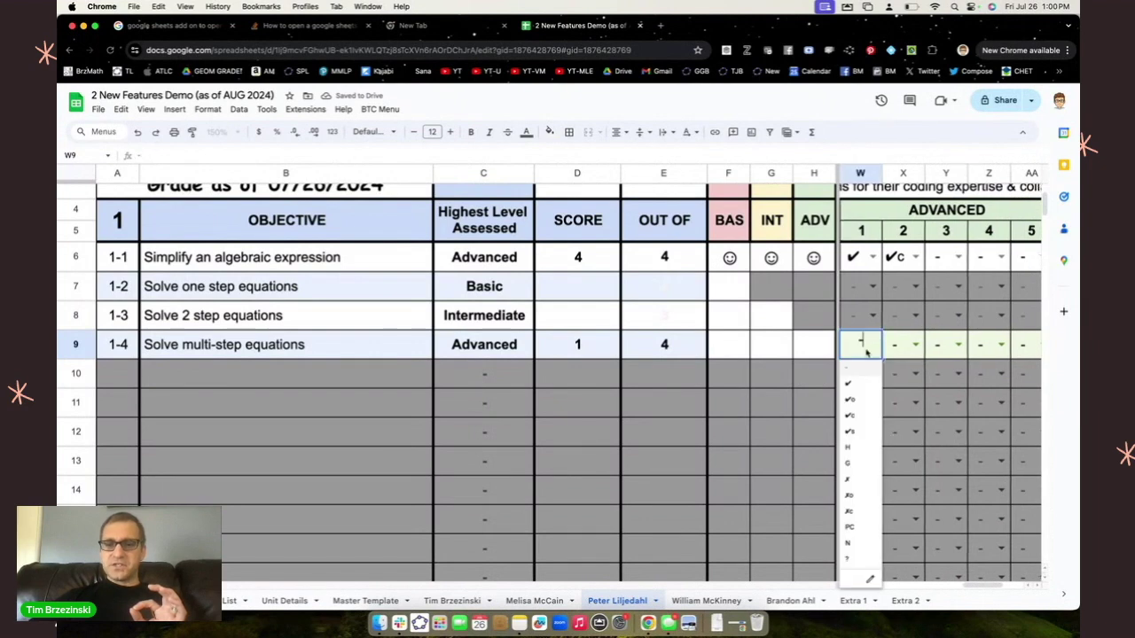
left_click(851, 433)
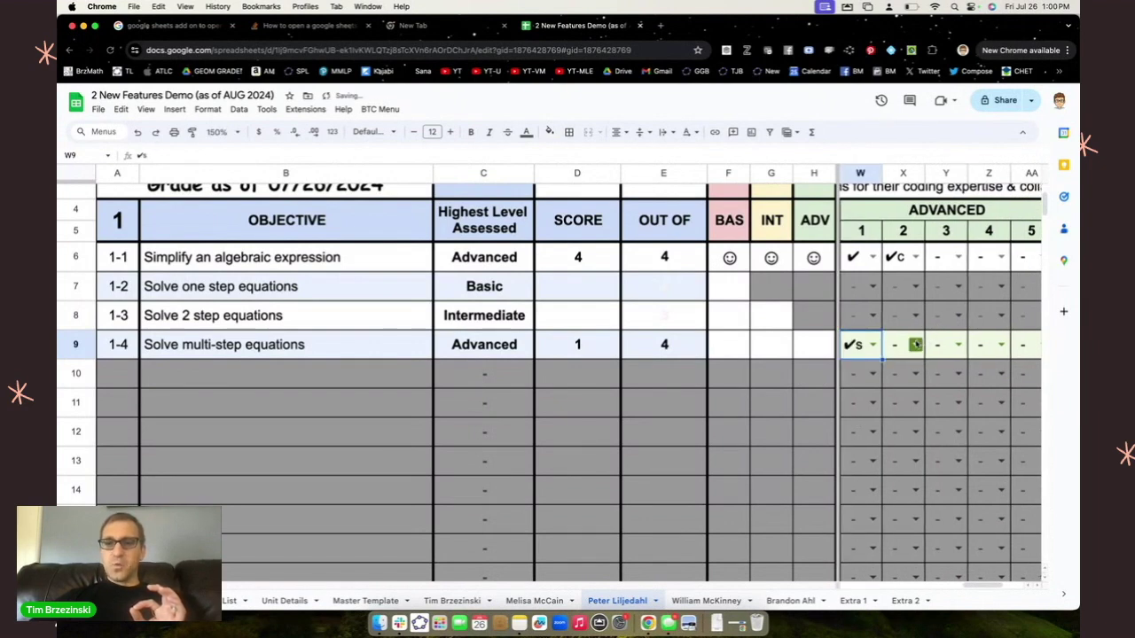
left_click(914, 346)
left_click(900, 401)
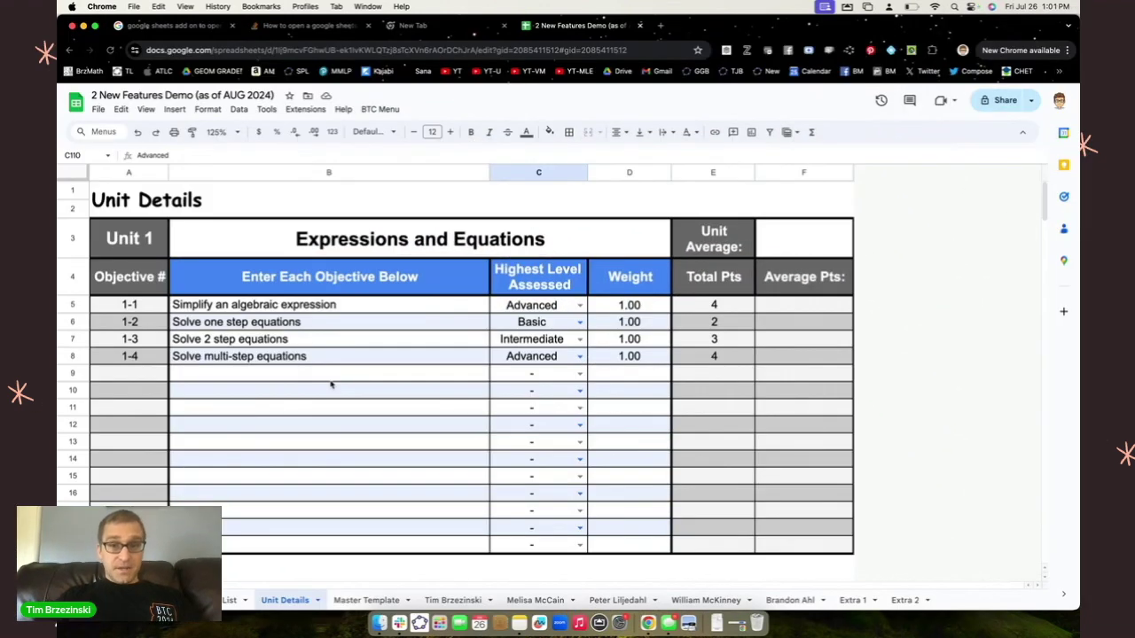
Step: Look through the unit sections on the Unit Details sheet and the first two student sheets, as far as unit 6, Slope and Linear Equations
scroll(331, 384, "down", 10)
scroll(331, 384, "down", 10)
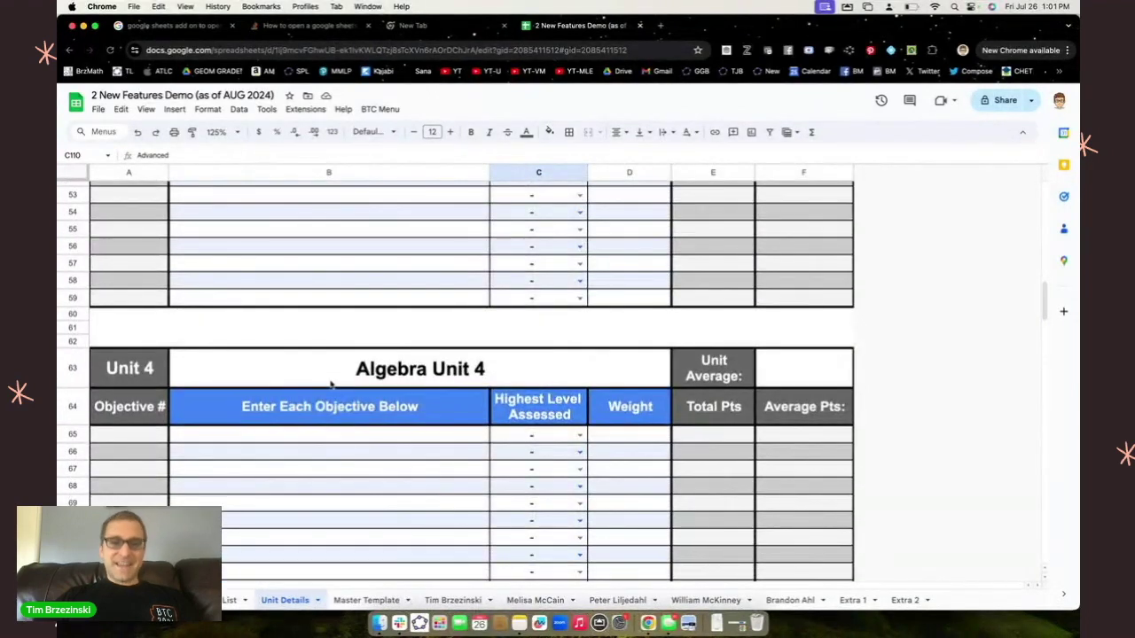
scroll(330, 384, "down", 6)
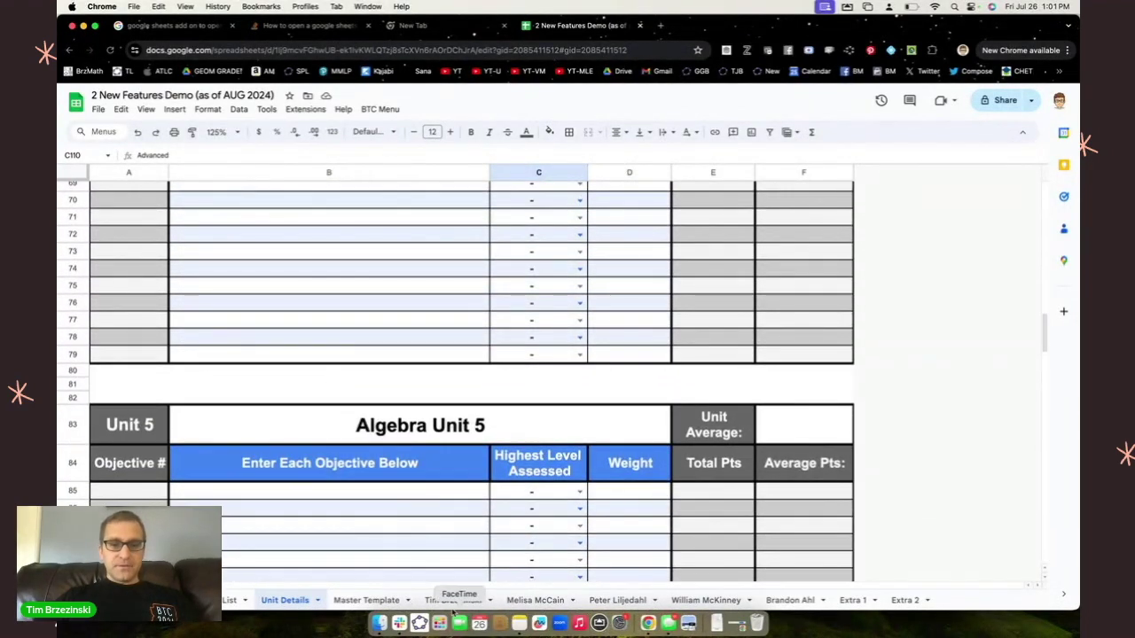
left_click(452, 600)
scroll(487, 386, "up", 20)
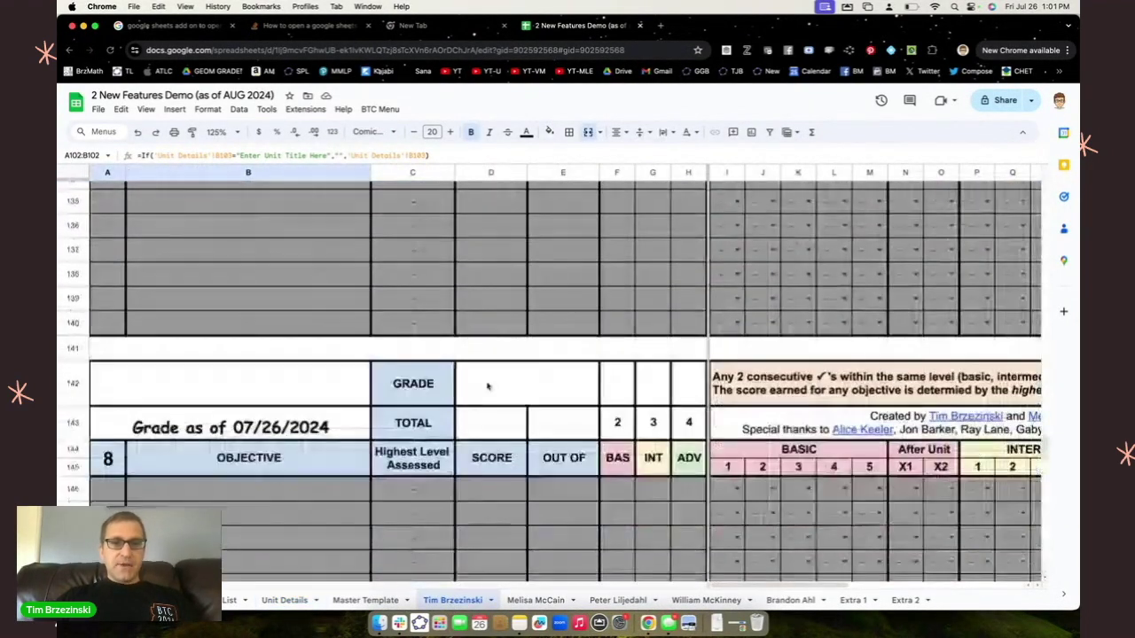
scroll(487, 386, "up", 8)
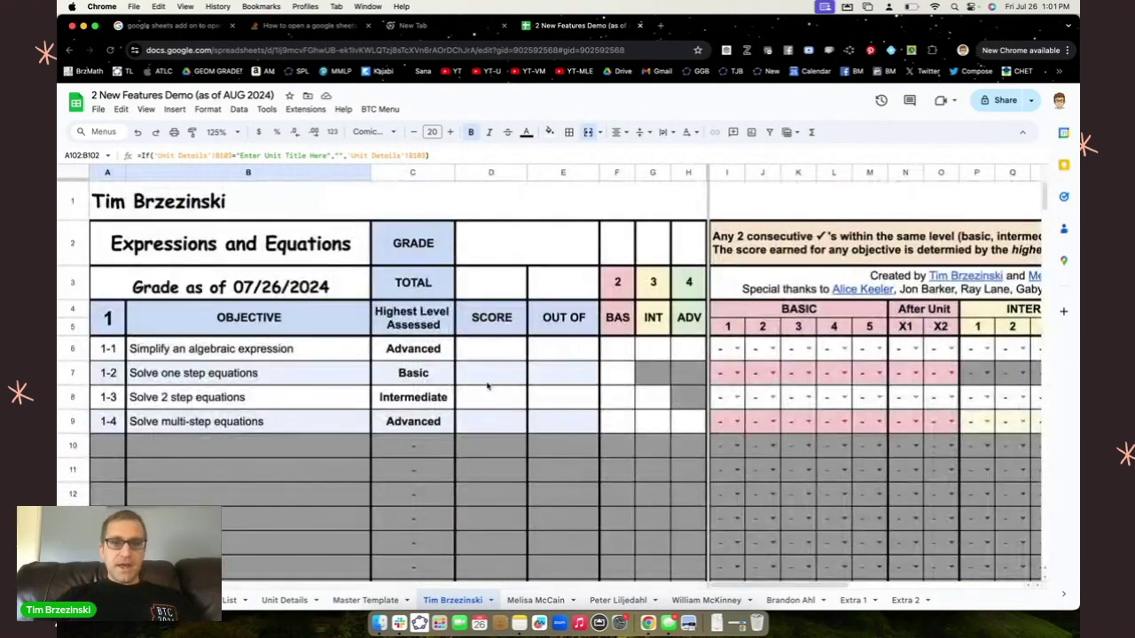
scroll(487, 386, "down", 20)
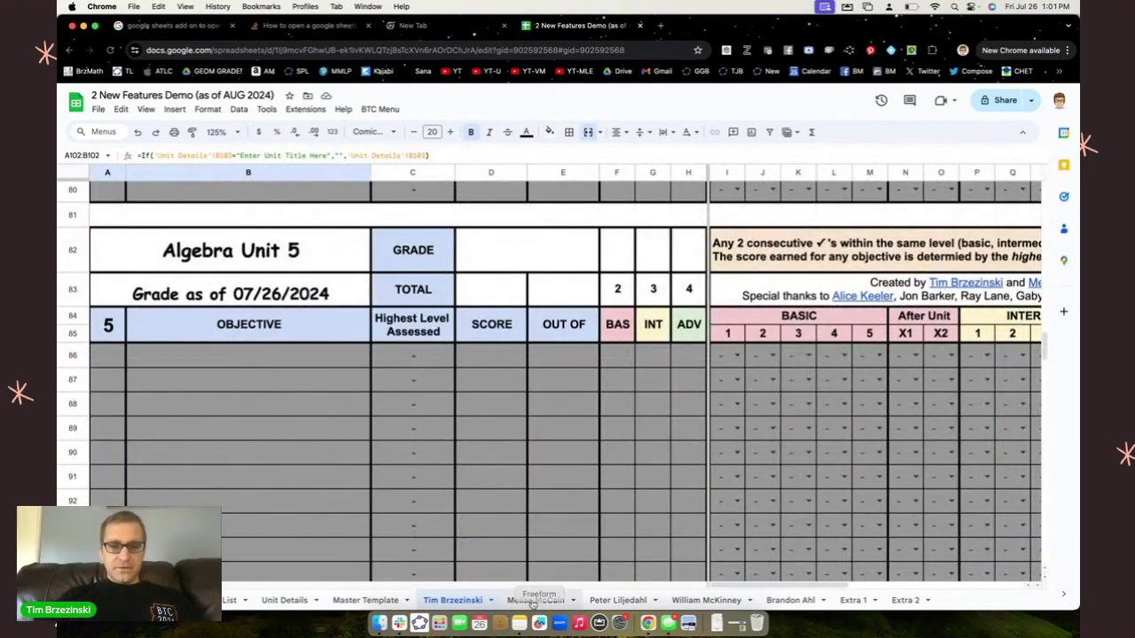
left_click(535, 600)
scroll(548, 331, "down", 16)
scroll(548, 332, "down", 15)
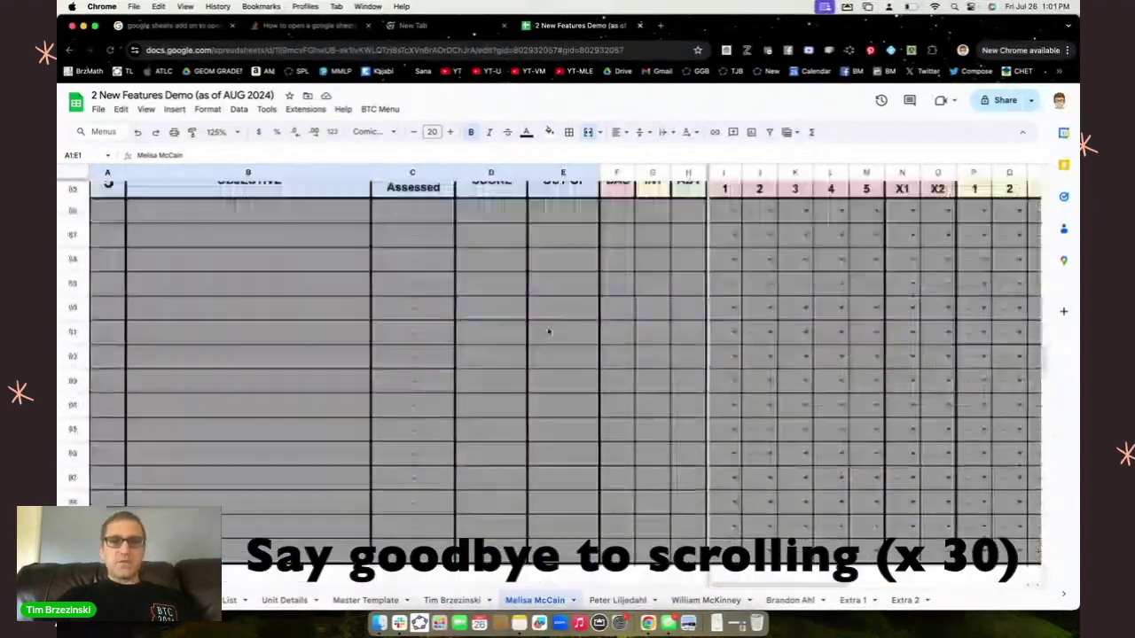
scroll(548, 332, "down", 1)
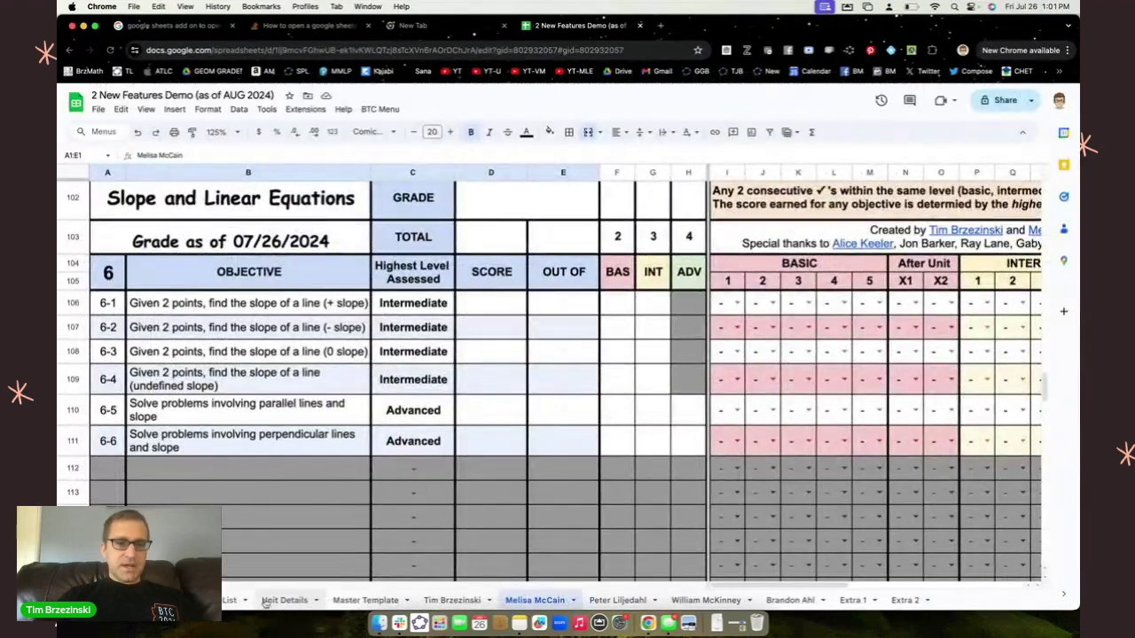
Step: On the Class List and Links sheet, set the Current Unit of the first student row to 6
left_click(541, 583)
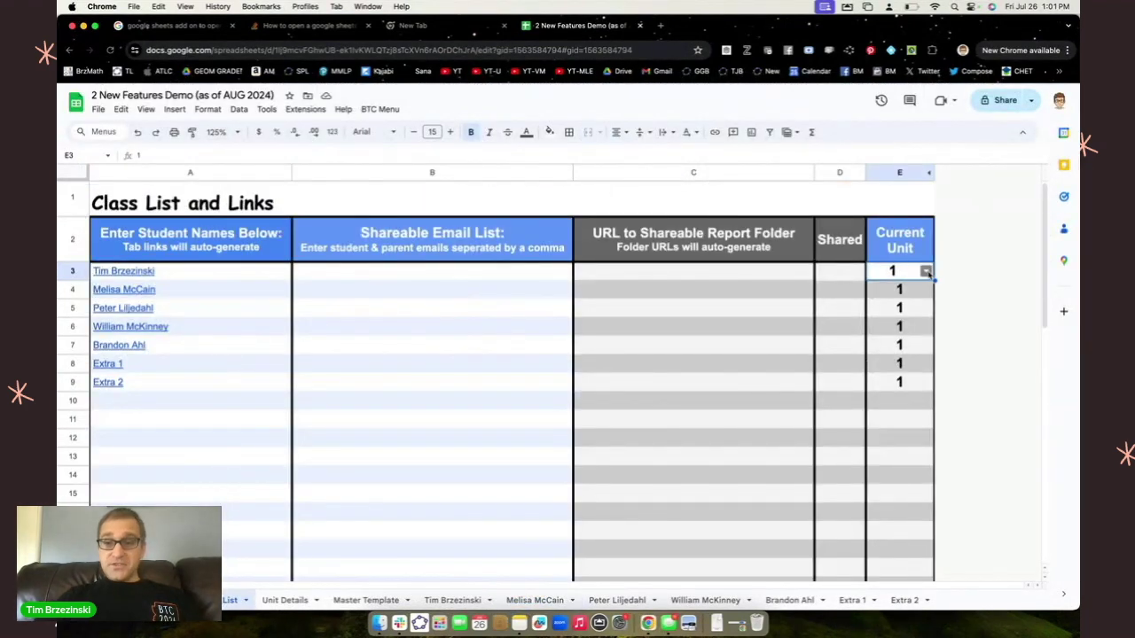
left_click(925, 273)
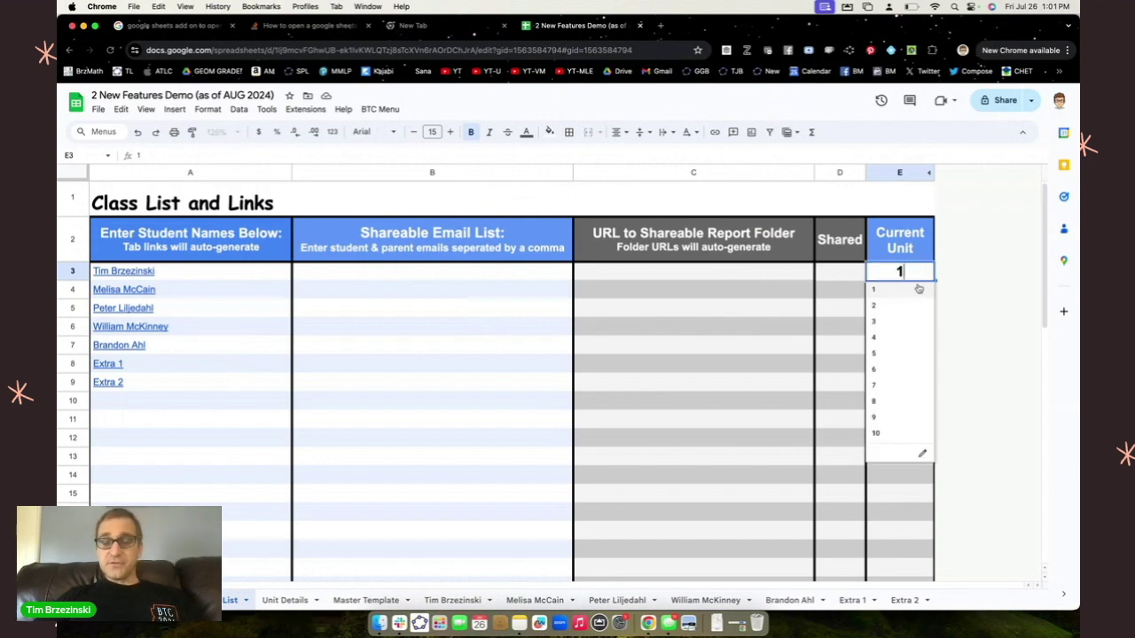
left_click(894, 369)
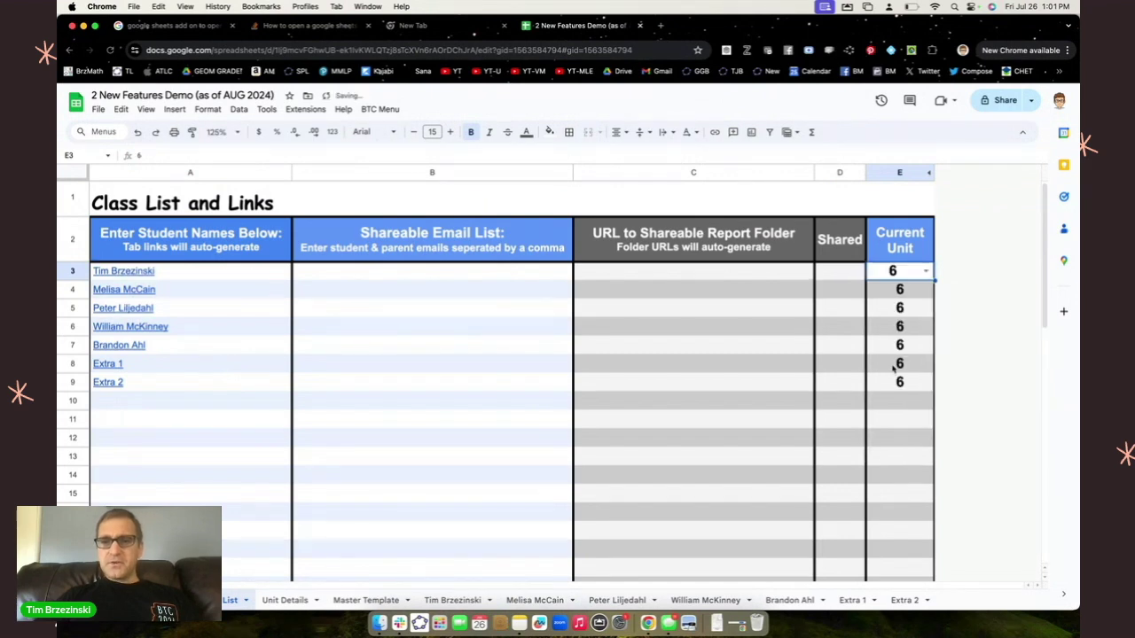
Step: Switch the first student row's Current Unit to 7 and set it back to 6
left_click(925, 272)
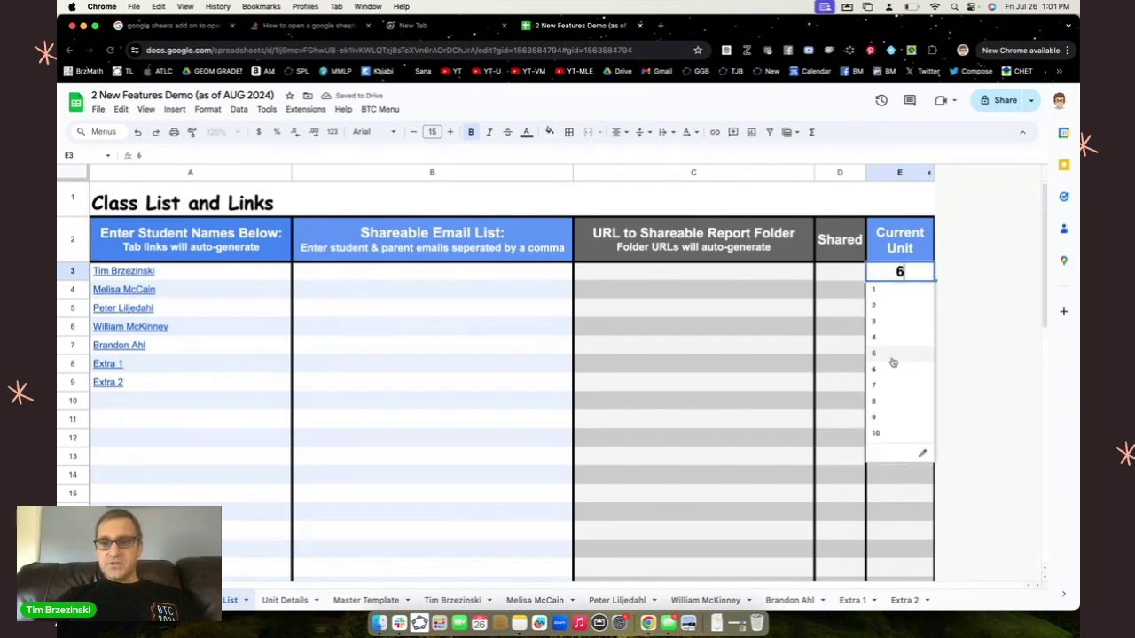
left_click(894, 389)
left_click(925, 273)
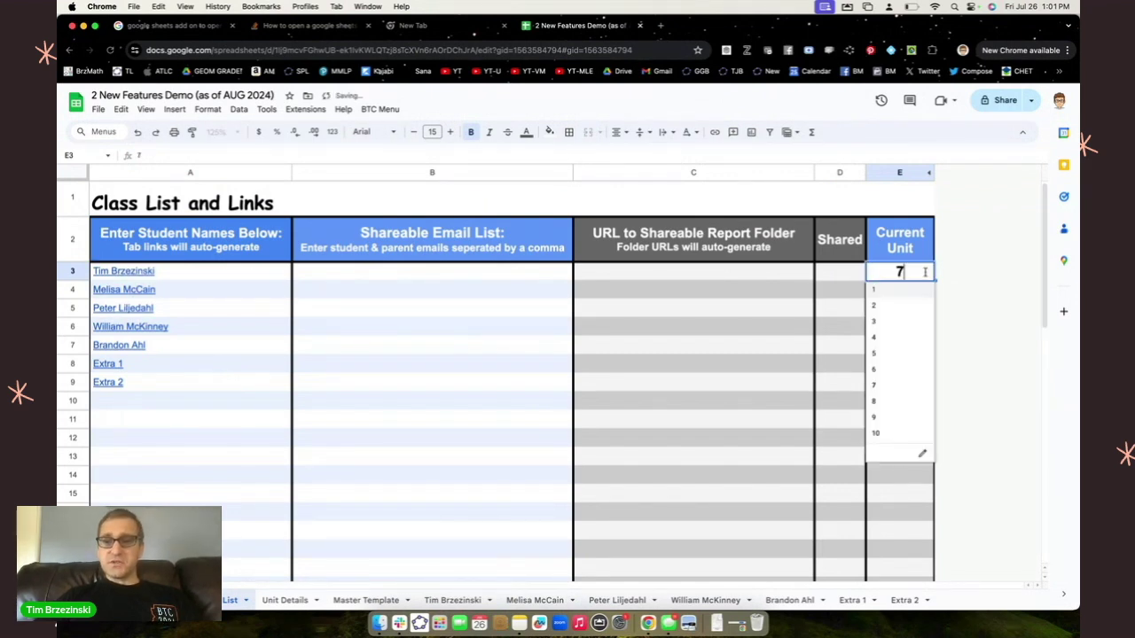
left_click(893, 371)
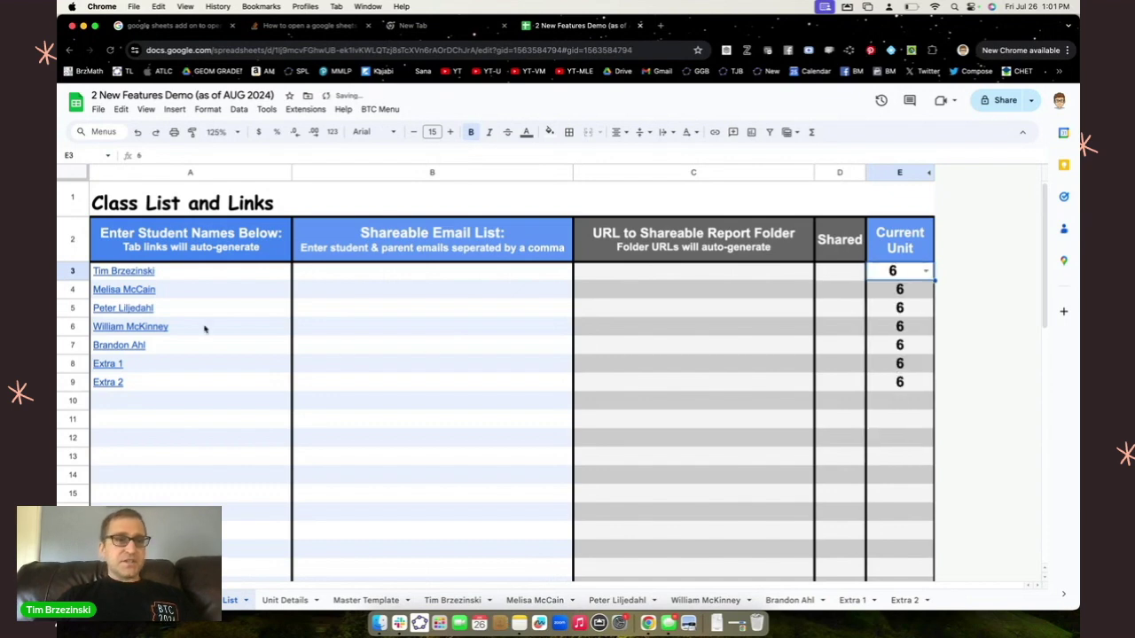
Step: Follow the first and second students' links from the class list to view their unit 6 sections, Slope and Linear Equations
left_click(145, 277)
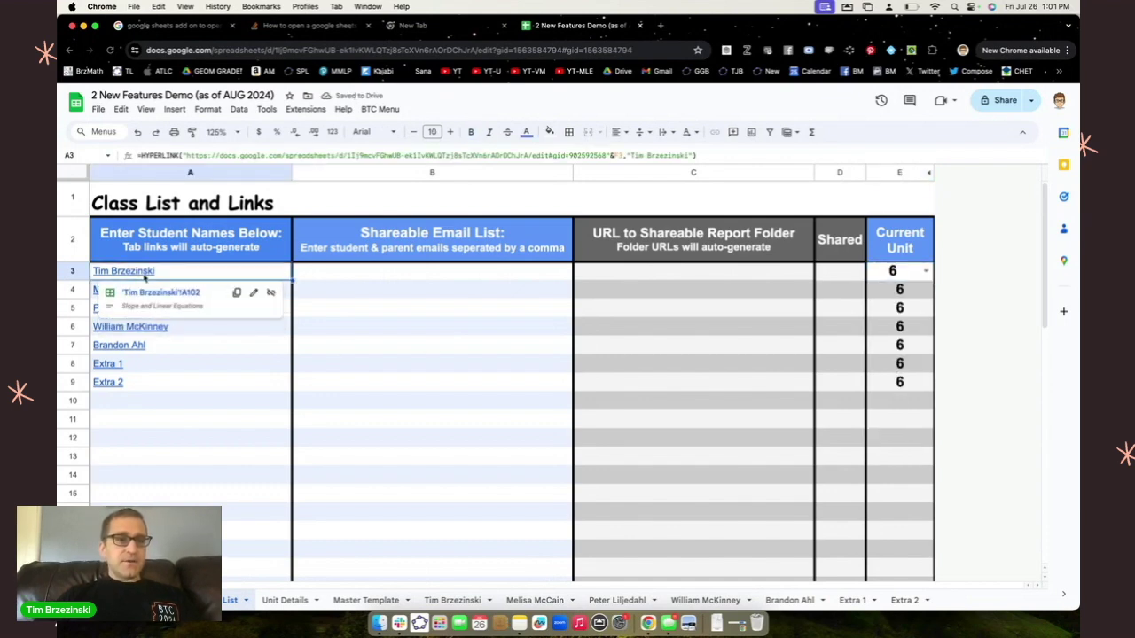
left_click(158, 293)
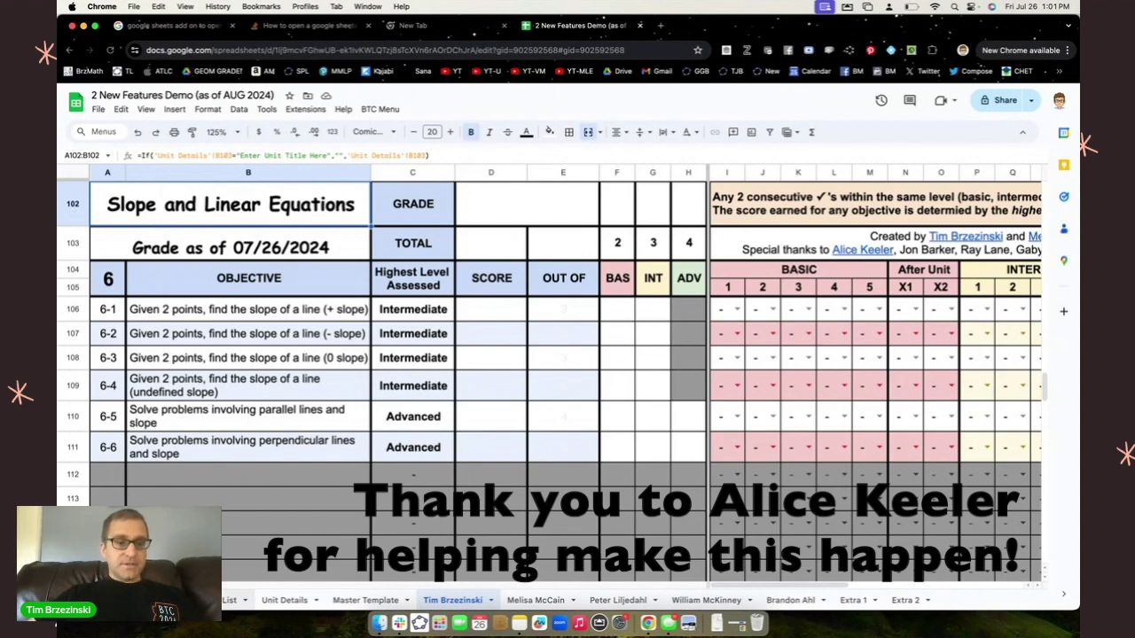
left_click(231, 600)
left_click(124, 290)
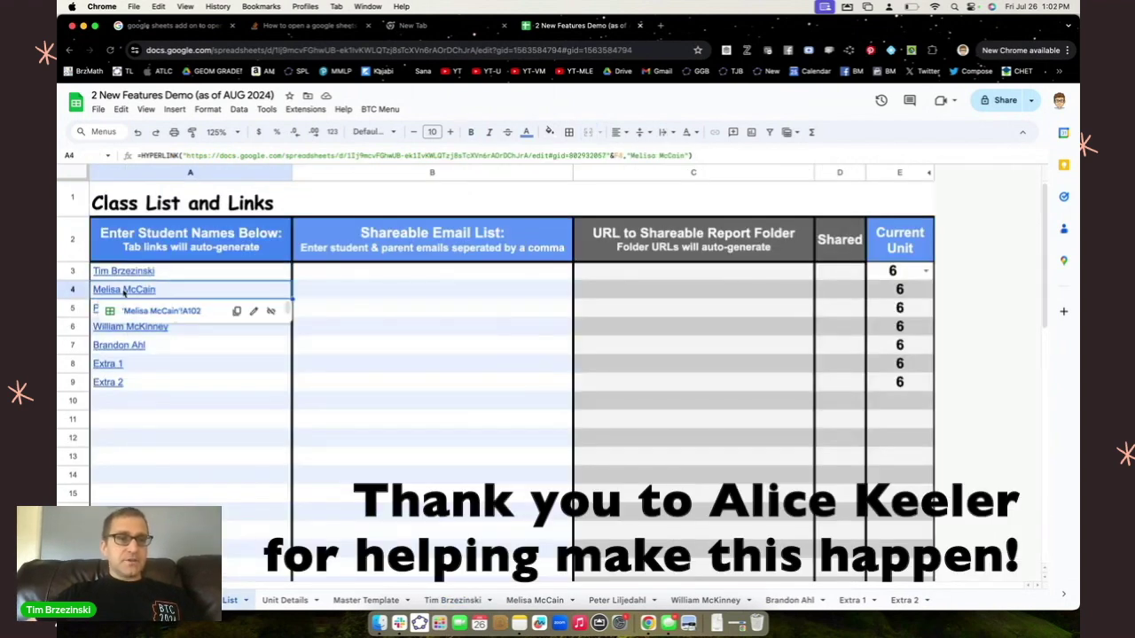
left_click(151, 312)
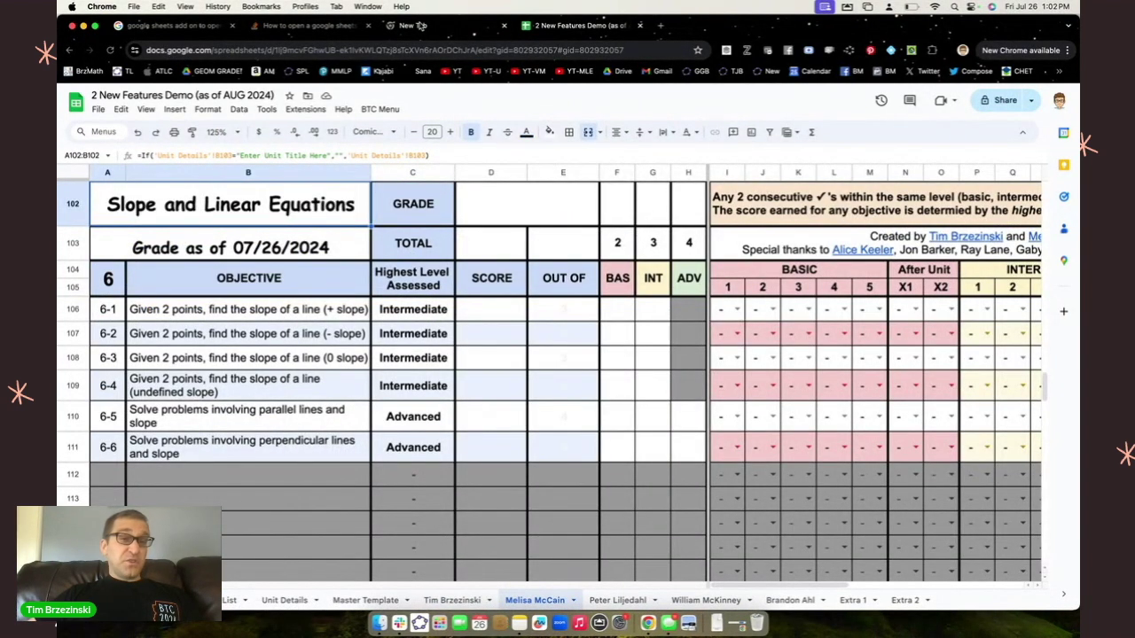
Step: From the Class List and Links sheet, open the first and third students' unit 6 links in new browser tabs
left_click(233, 601)
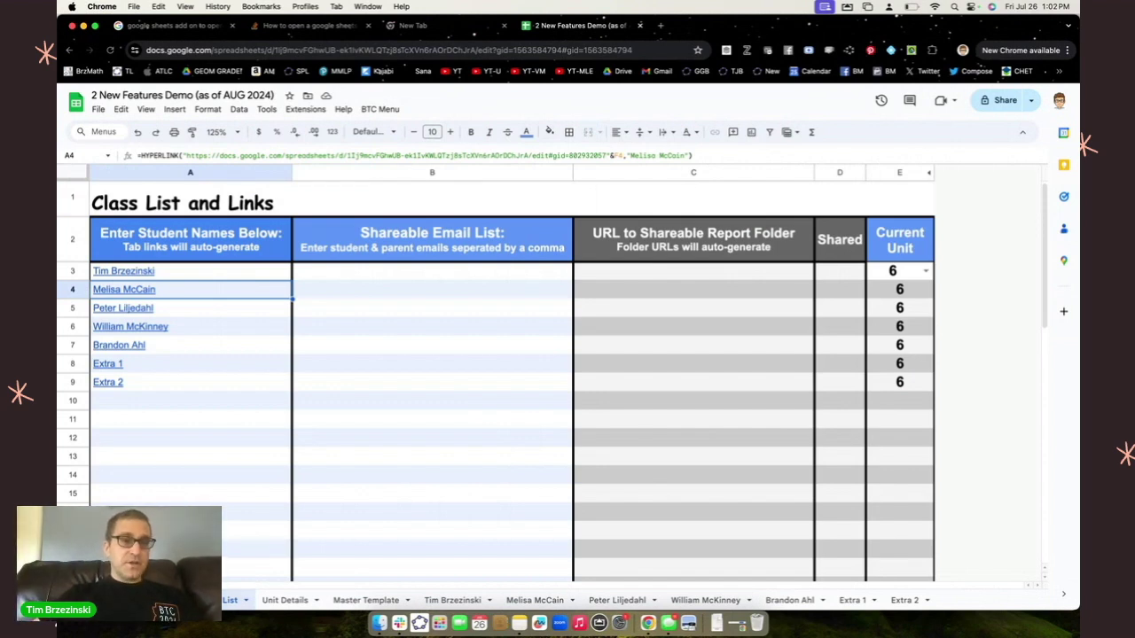
left_click(125, 271)
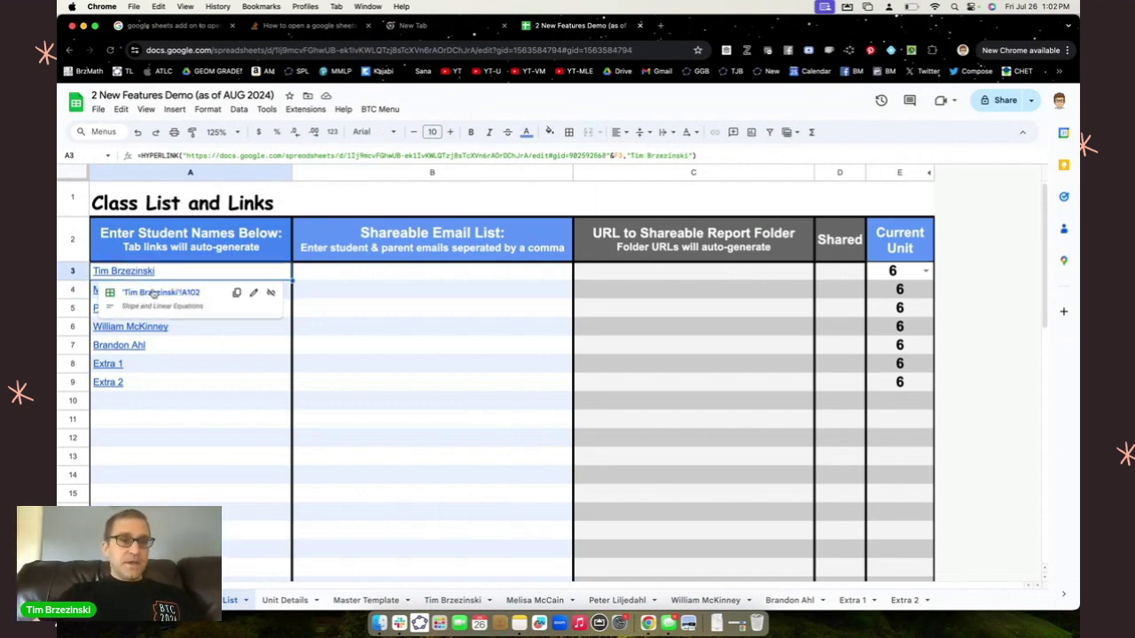
right_click(154, 295)
left_click(182, 300)
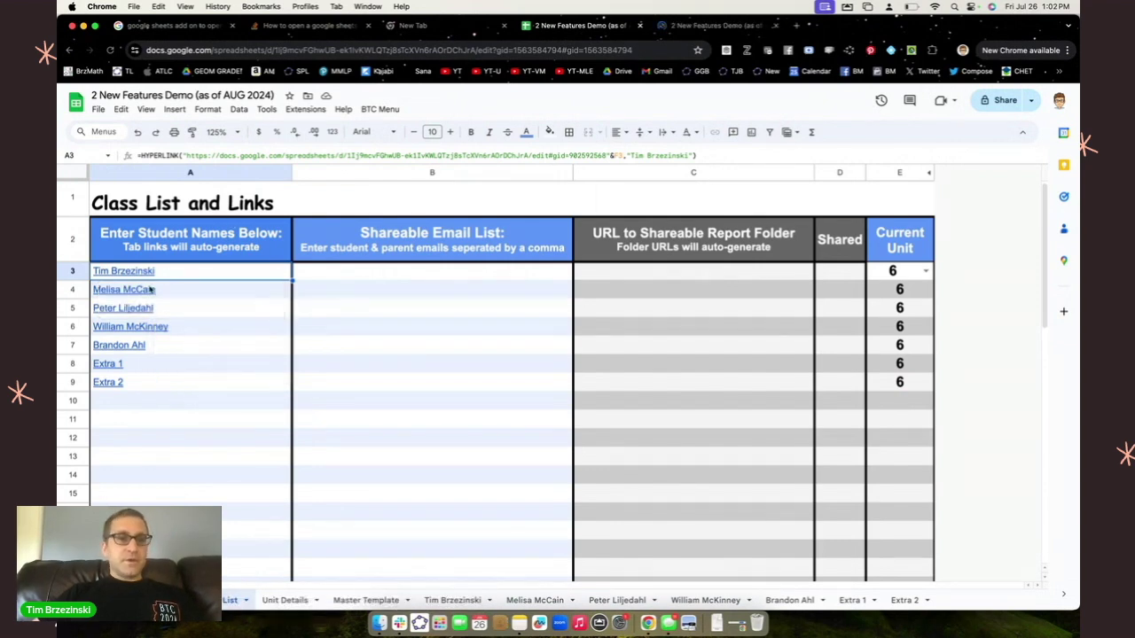
left_click(119, 310)
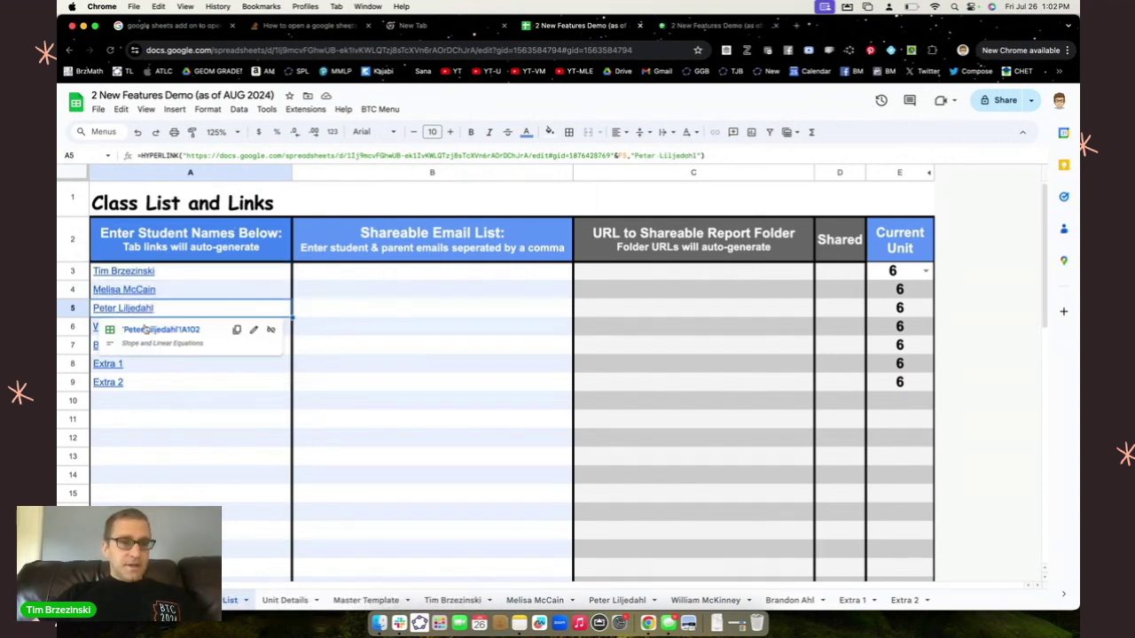
right_click(149, 333)
left_click(165, 337)
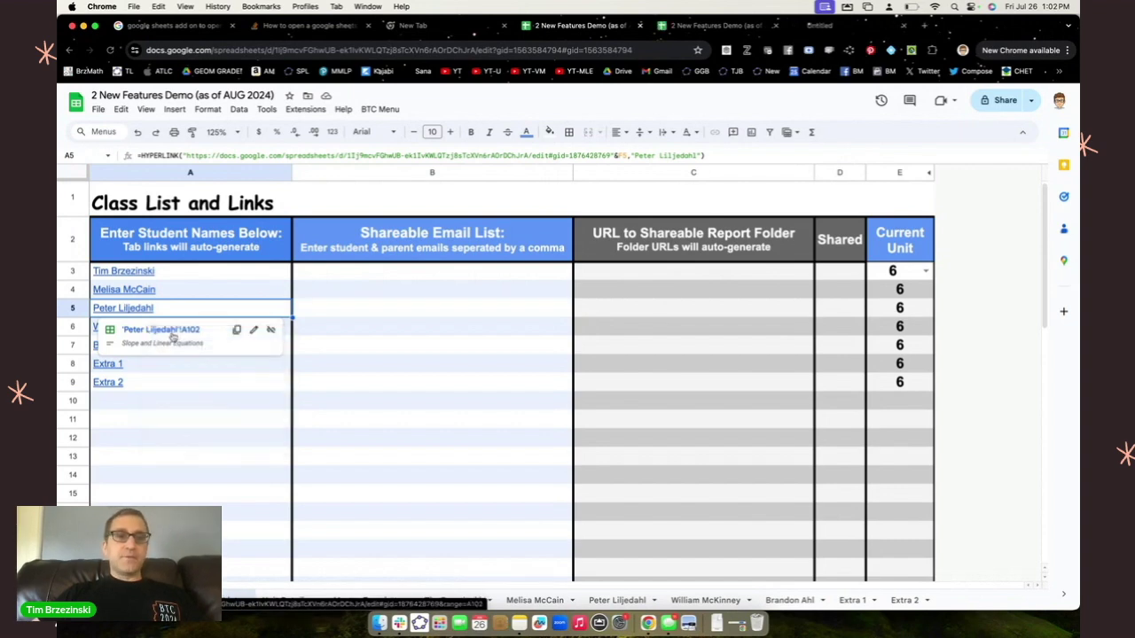
Step: Open the unit 6 links of the students in rows 6 and 7 in new browser tabs
left_click(108, 364)
left_click(110, 342)
left_click(112, 326)
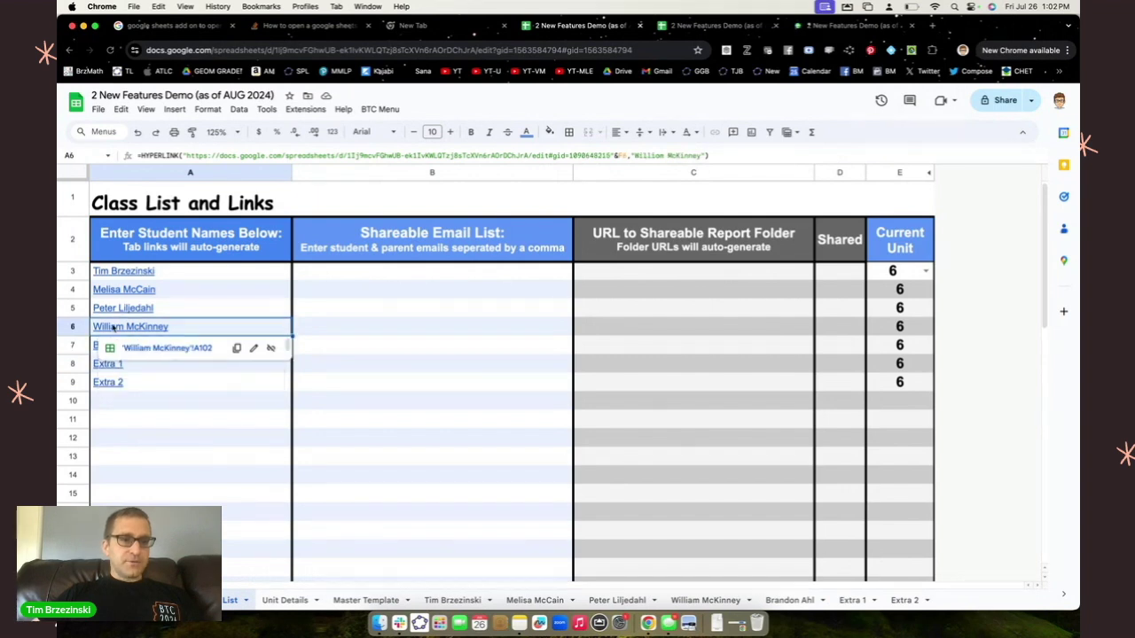
right_click(142, 344)
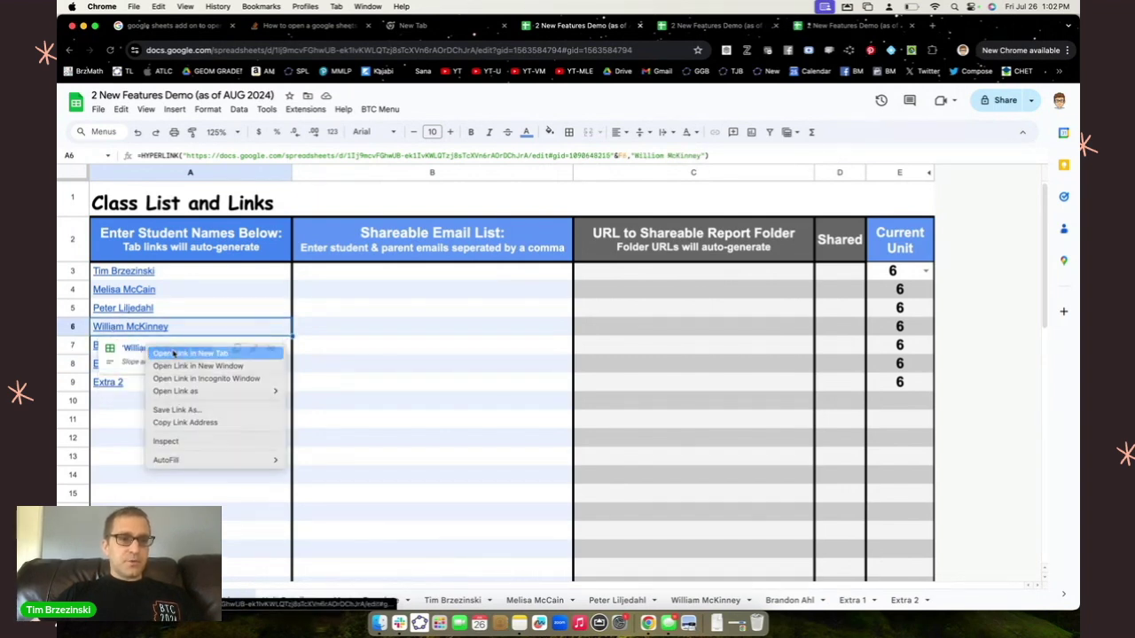
left_click(164, 352)
left_click(108, 346)
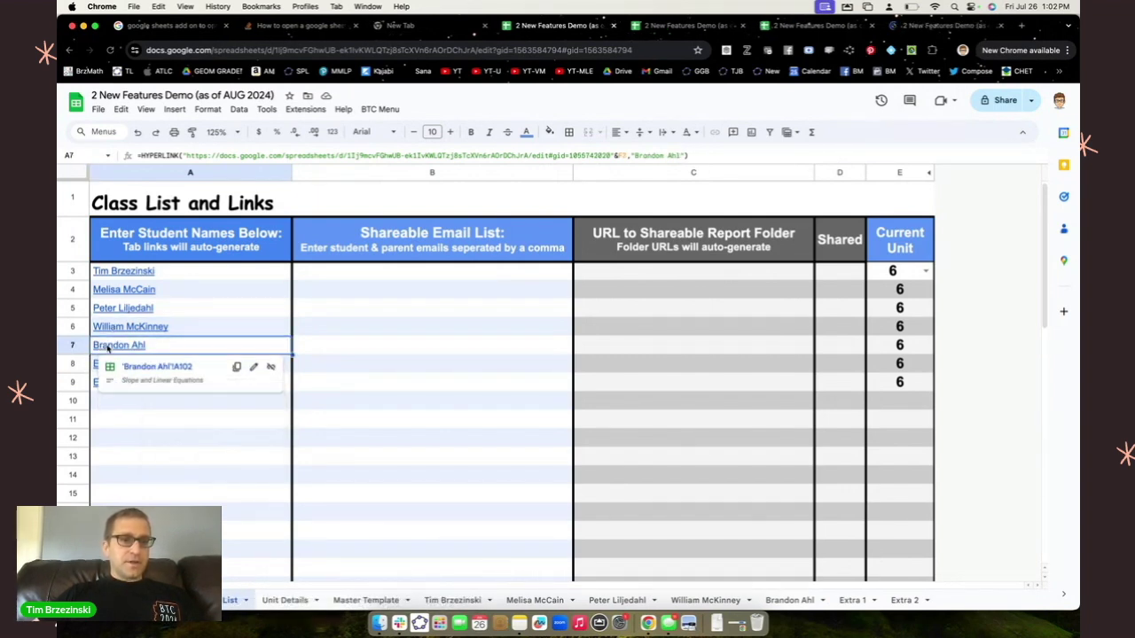
right_click(148, 366)
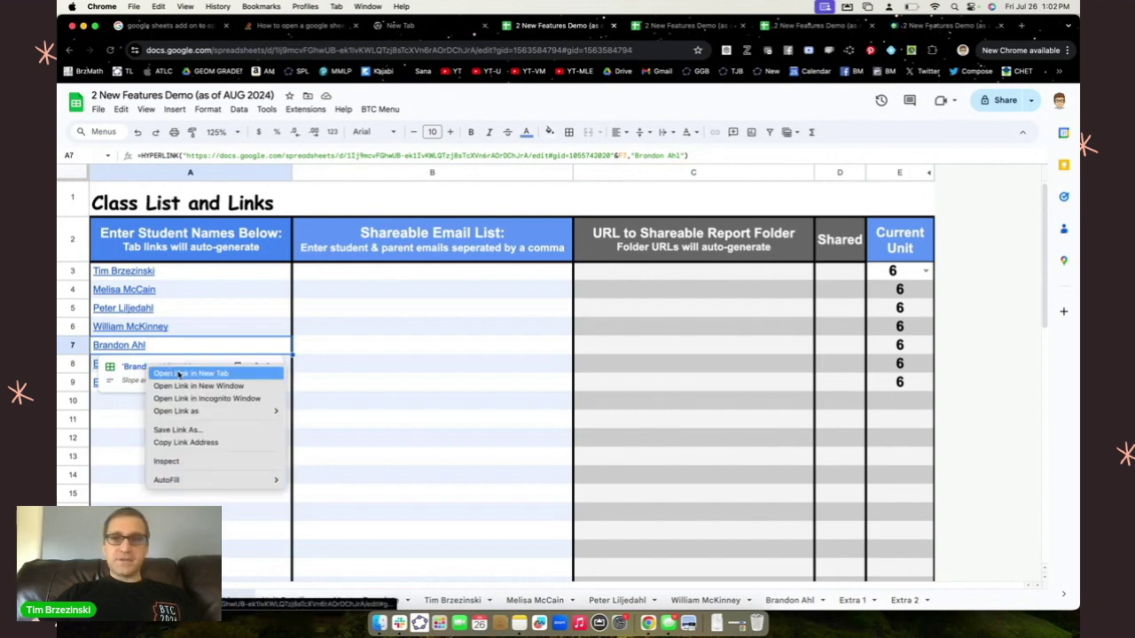
left_click(178, 374)
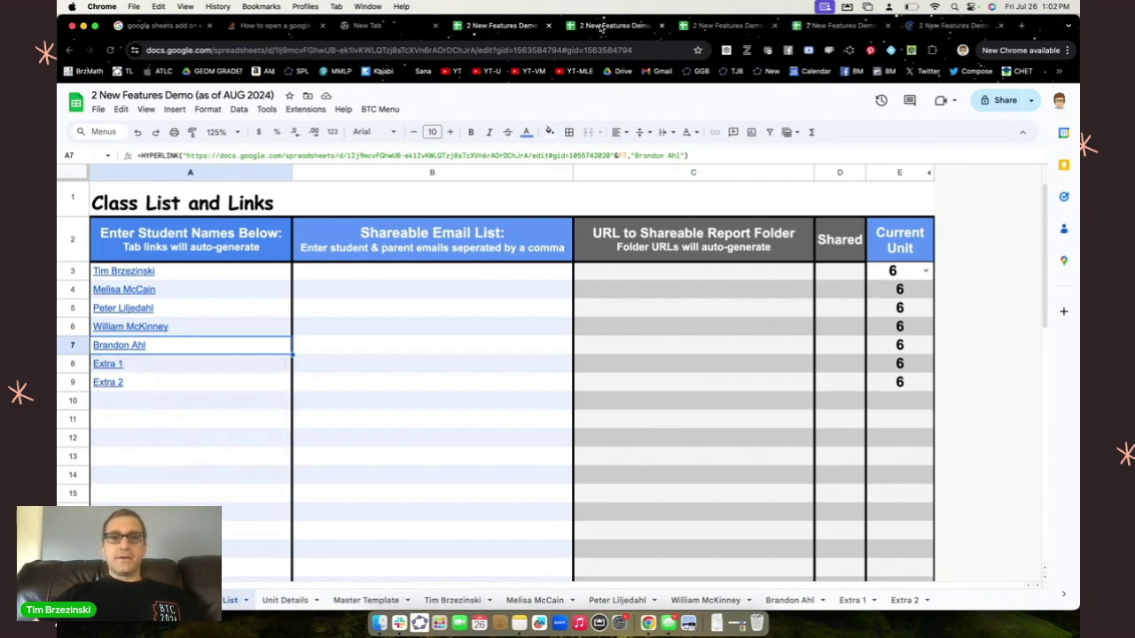
Step: Go through the four newly opened browser tabs to view each student's unit 6 section
left_click(602, 26)
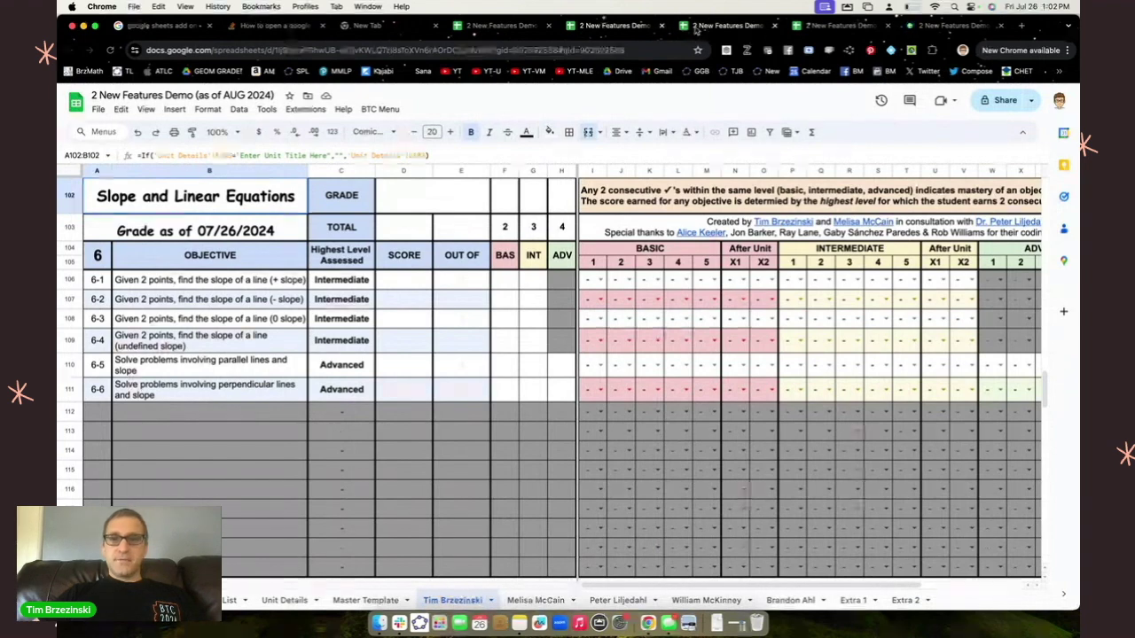
left_click(722, 26)
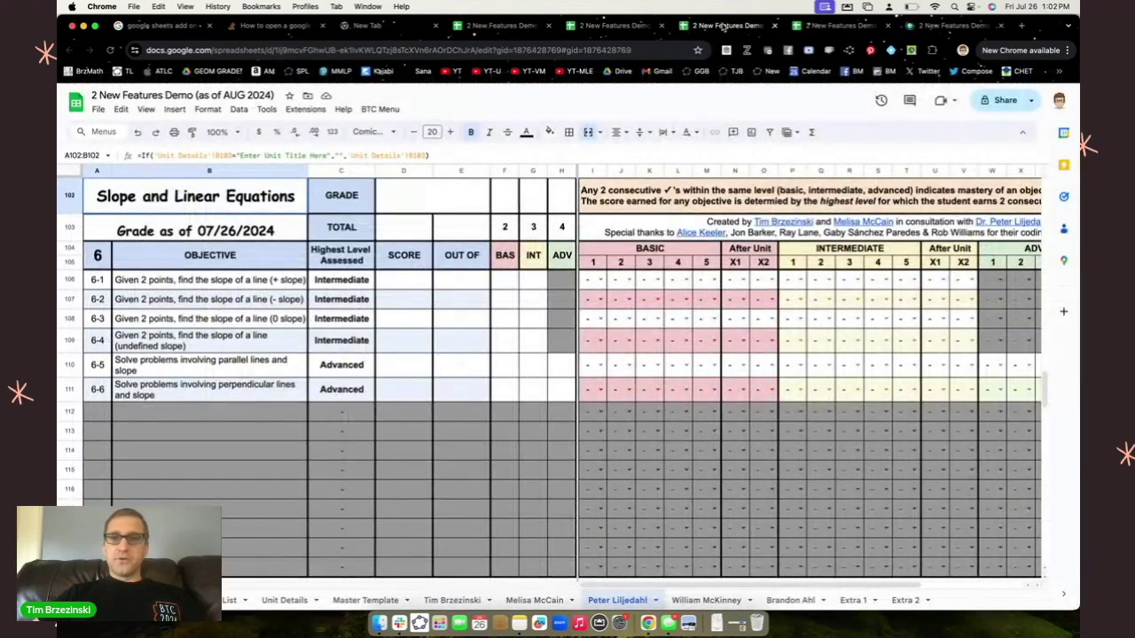
left_click(817, 26)
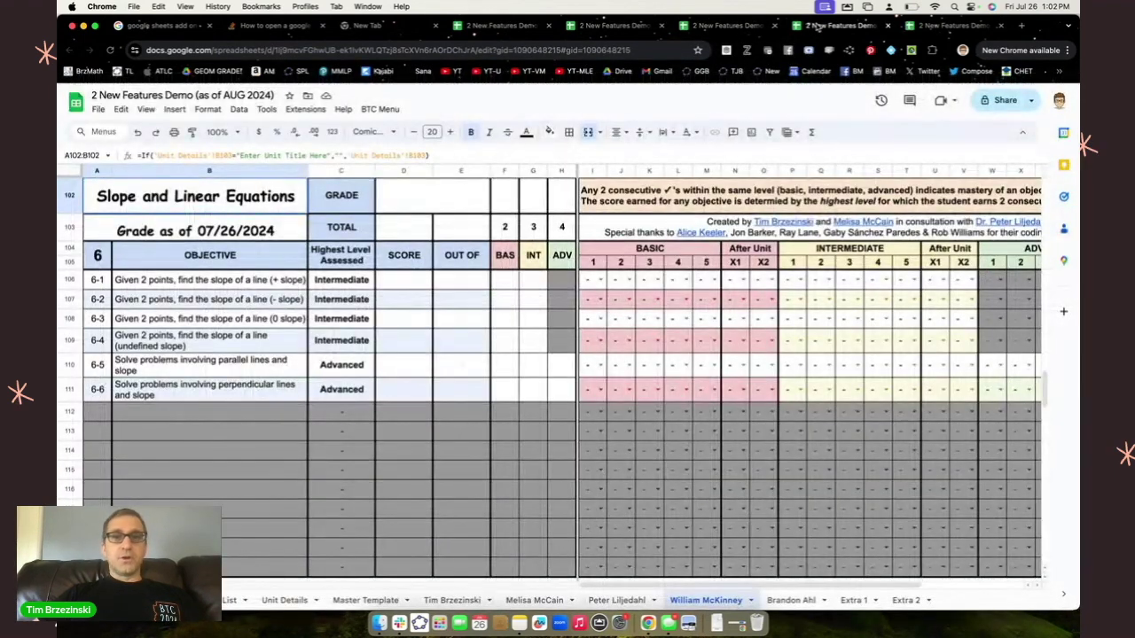
left_click(925, 27)
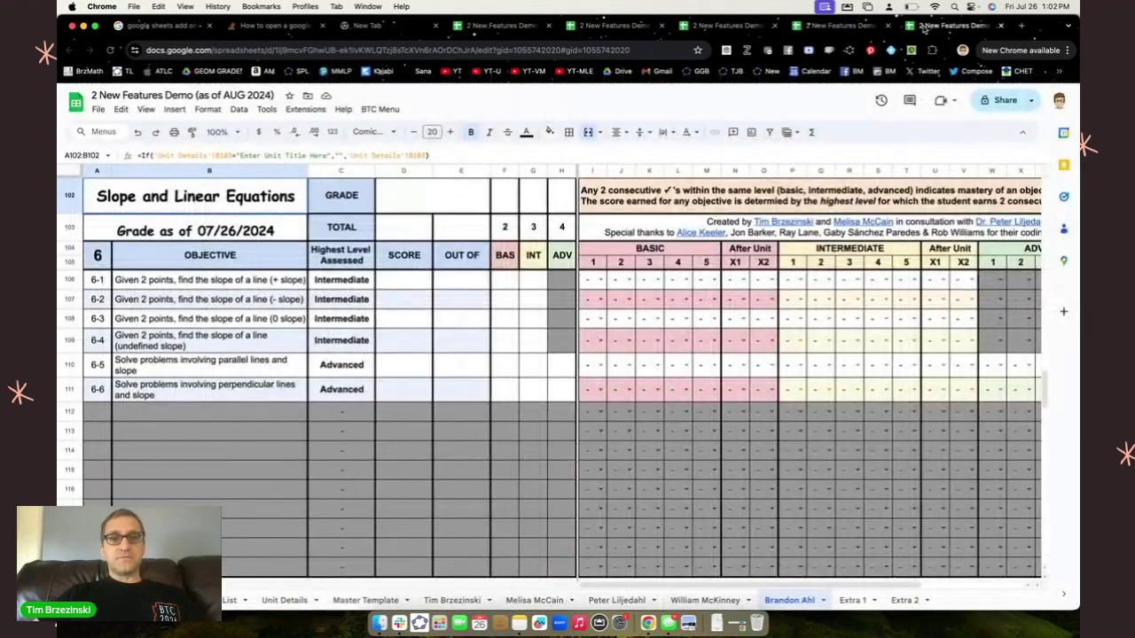